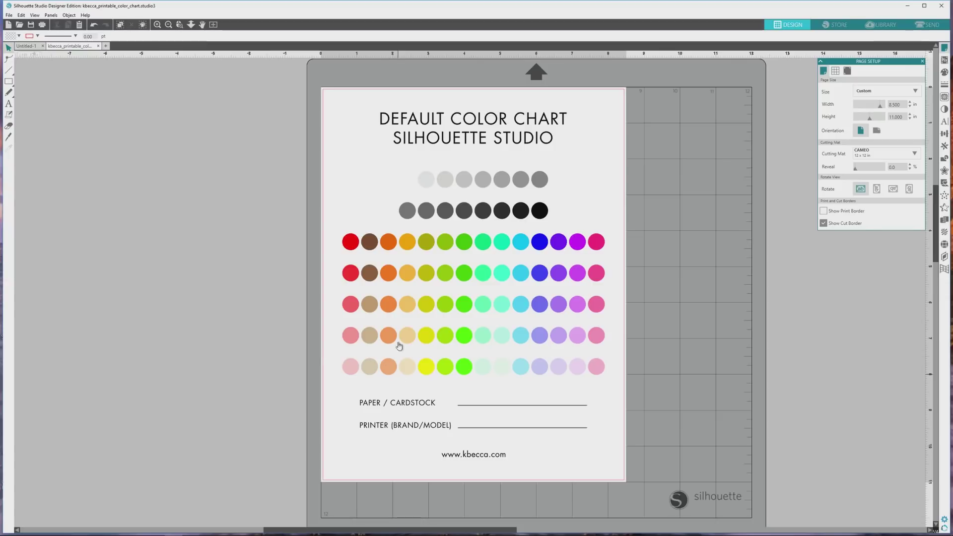
Draw a square and a circle in the empty area beside the page, and delete both shapes
{"action": "left_click", "coordinate": [8, 81]}
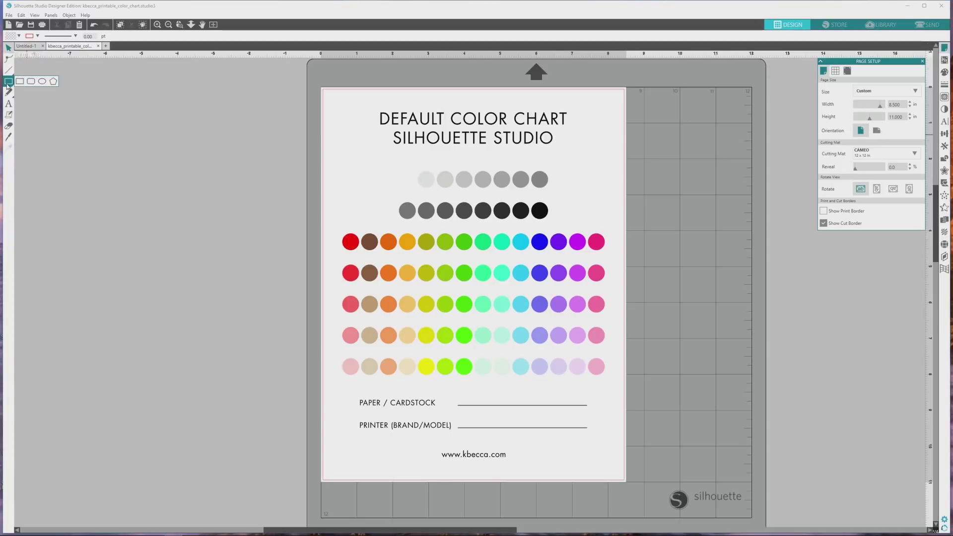
{"action": "left_click", "coordinate": [19, 81]}
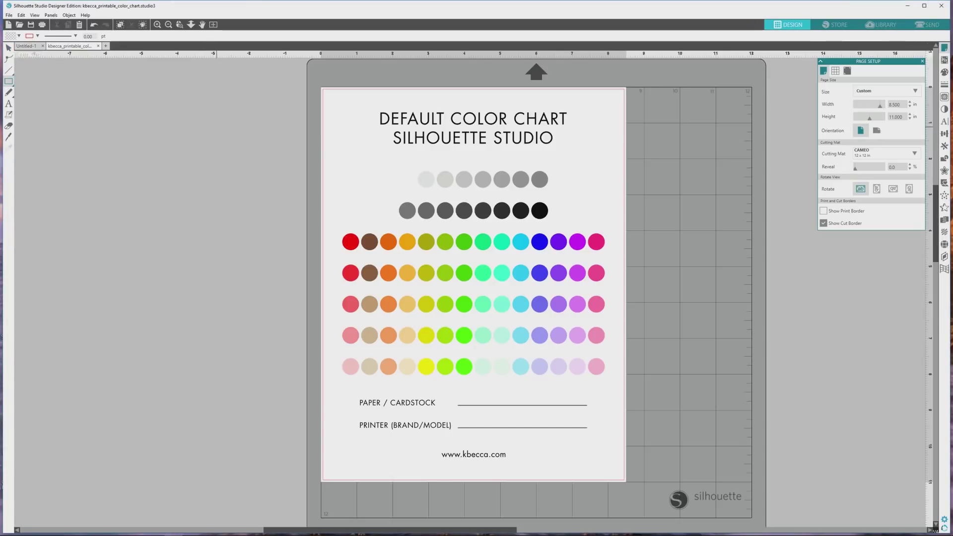
{"action": "left_click_drag", "start_coordinate": [216, 127], "coordinate": [248, 202]}
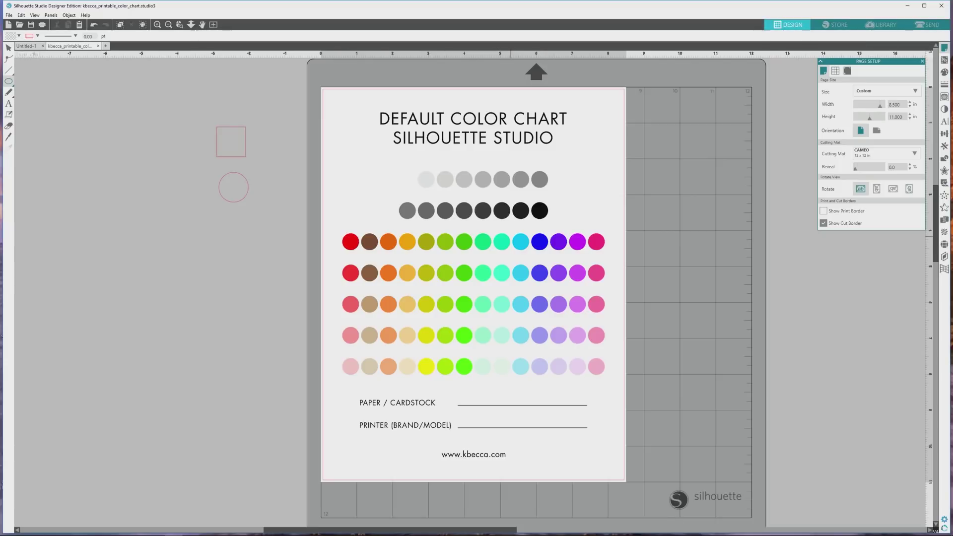
{"action": "key", "text": "ctrl+a"}
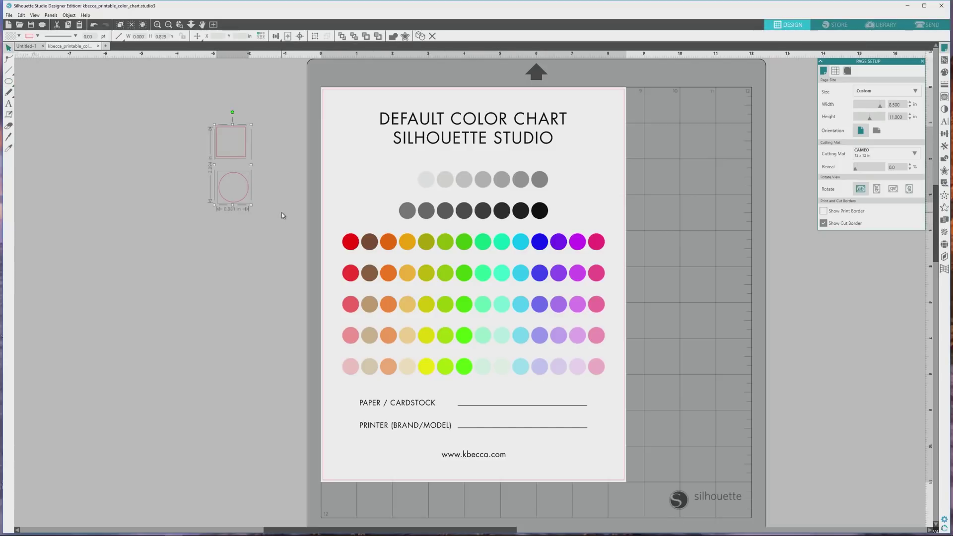
{"action": "key", "text": "Delete"}
Save the chart under the name custom_color_chart and delete the five rows of colored circles
{"action": "key", "text": "ctrl+shift+s"}
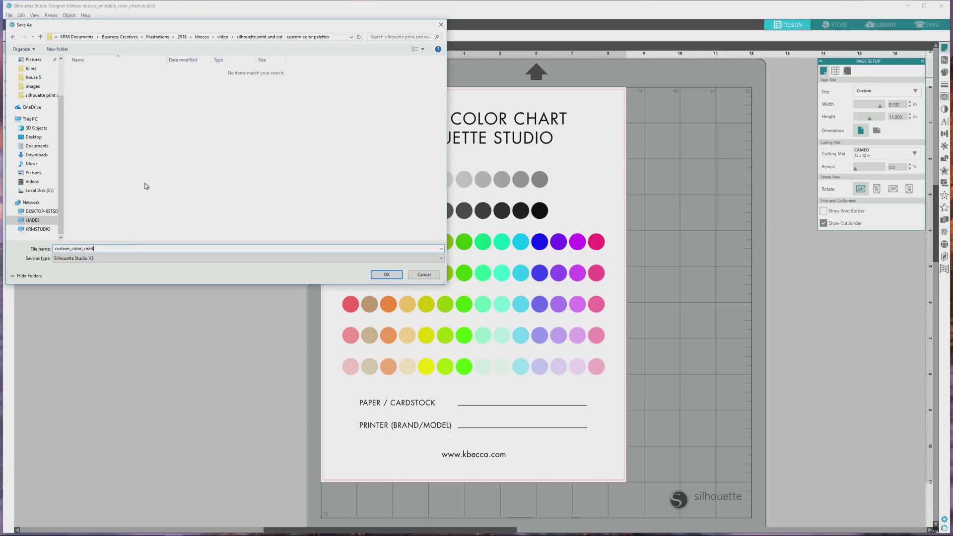
{"action": "left_click", "coordinate": [386, 275]}
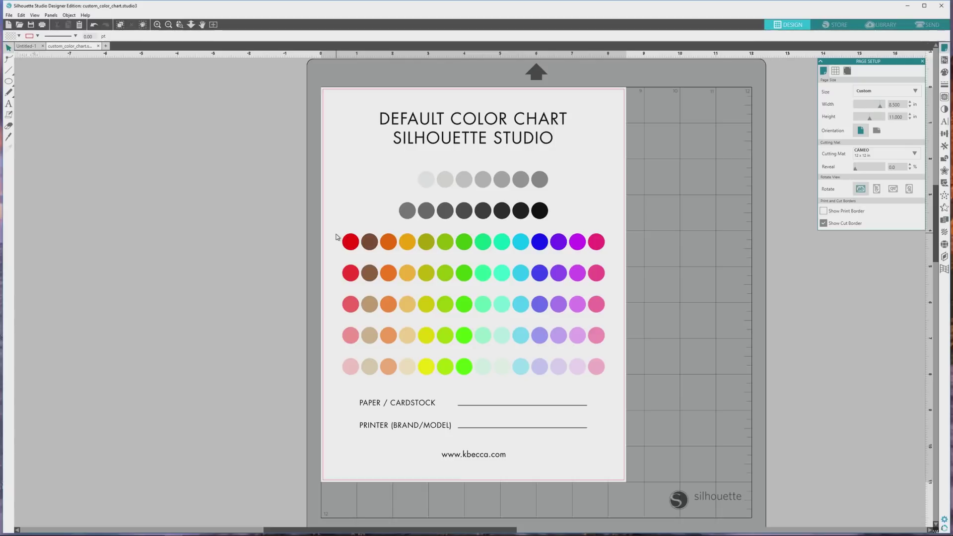
{"action": "left_click_drag", "start_coordinate": [330, 231], "coordinate": [626, 396]}
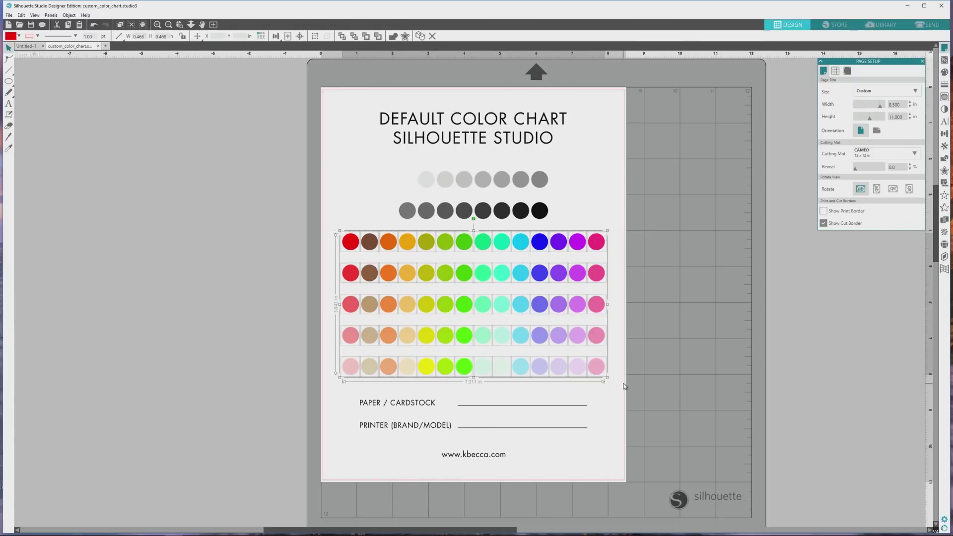
{"action": "key", "text": "Delete"}
{"action": "left_click", "coordinate": [590, 343]}
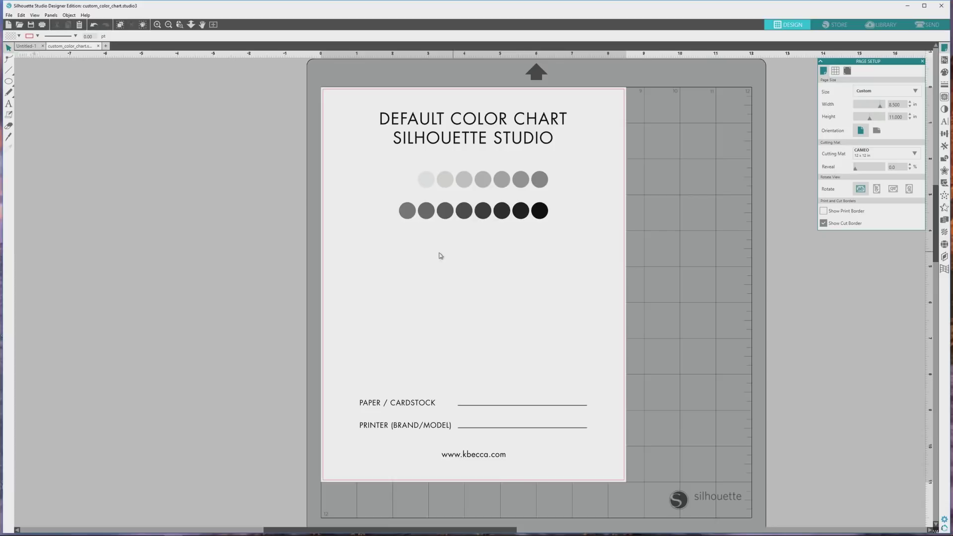
Group the circles of the light gray row and those of the dark gray row, each as its own group
{"action": "left_click_drag", "start_coordinate": [368, 164], "coordinate": [573, 197]}
{"action": "left_click", "coordinate": [9, 147]}
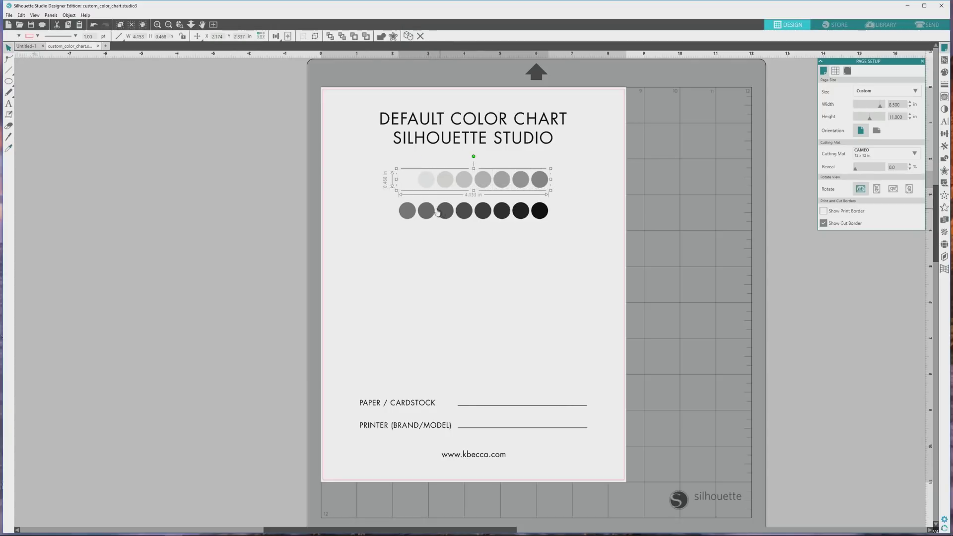
{"action": "left_click", "coordinate": [407, 209]}
{"action": "left_click_drag", "start_coordinate": [388, 198], "coordinate": [581, 238]}
{"action": "left_click", "coordinate": [8, 147]}
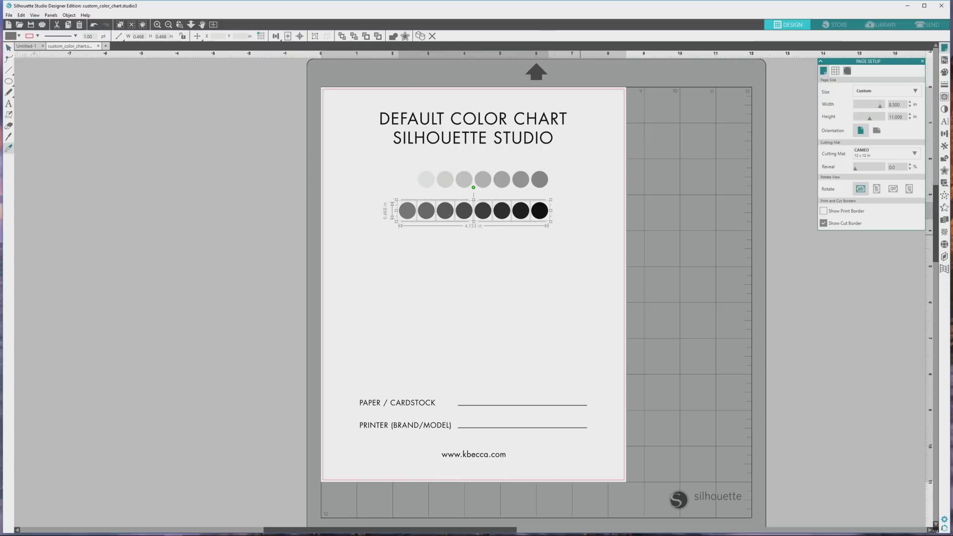
{"action": "key", "text": "Escape"}
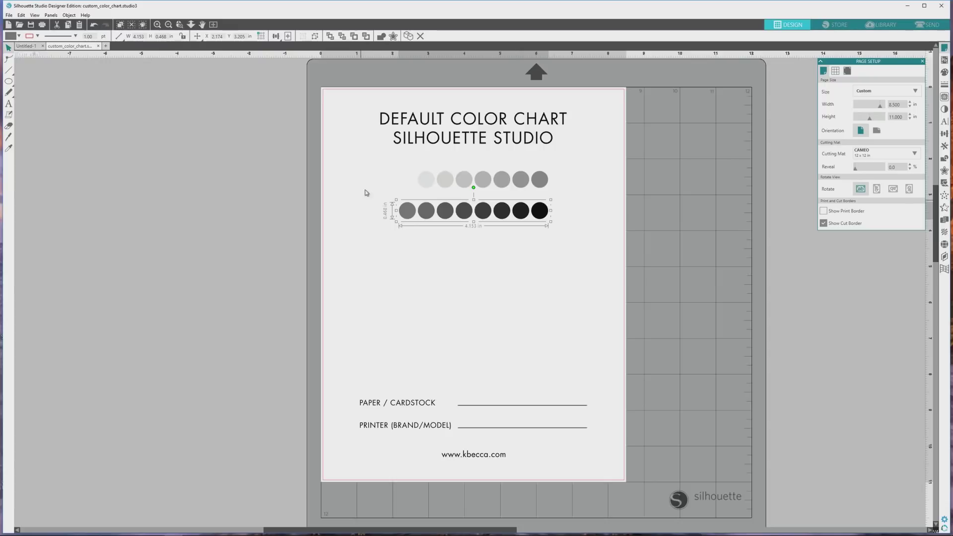
Duplicate the two grouped gray rows three times and place the copies beneath one another above the PAPER / CARDSTOCK line
{"action": "left_click", "coordinate": [358, 166]}
{"action": "left_click_drag", "start_coordinate": [358, 165], "coordinate": [607, 261]}
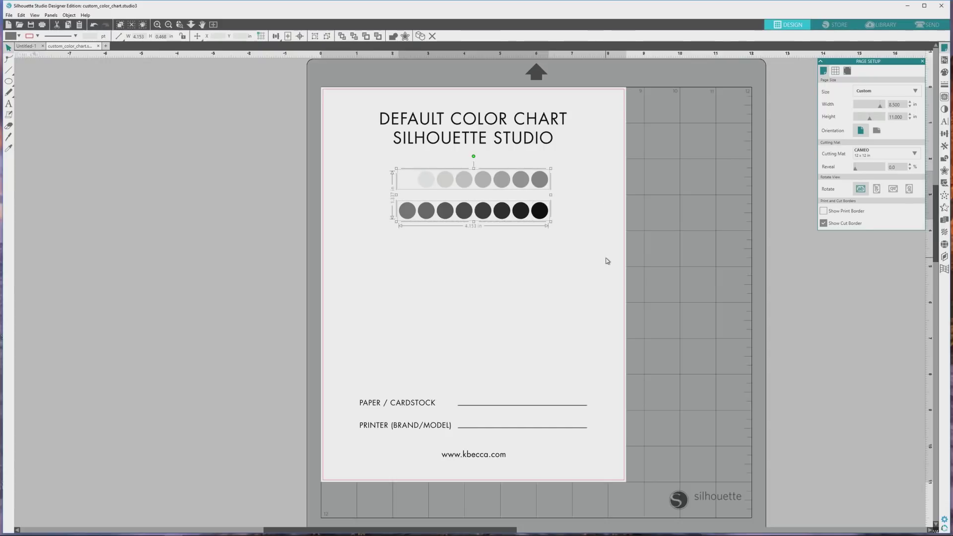
{"action": "key", "text": "i"}
{"action": "key", "text": "Escape"}
{"action": "key", "text": "i"}
{"action": "key", "text": "ctrl+d"}
{"action": "key", "text": "Escape"}
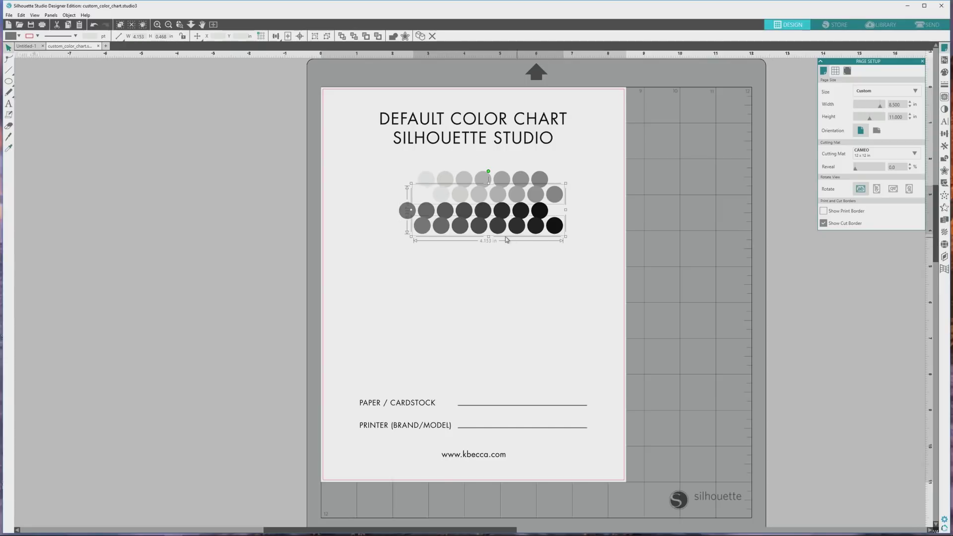
{"action": "left_click_drag", "start_coordinate": [491, 231], "coordinate": [480, 379]}
{"action": "key", "text": "ctrl+d"}
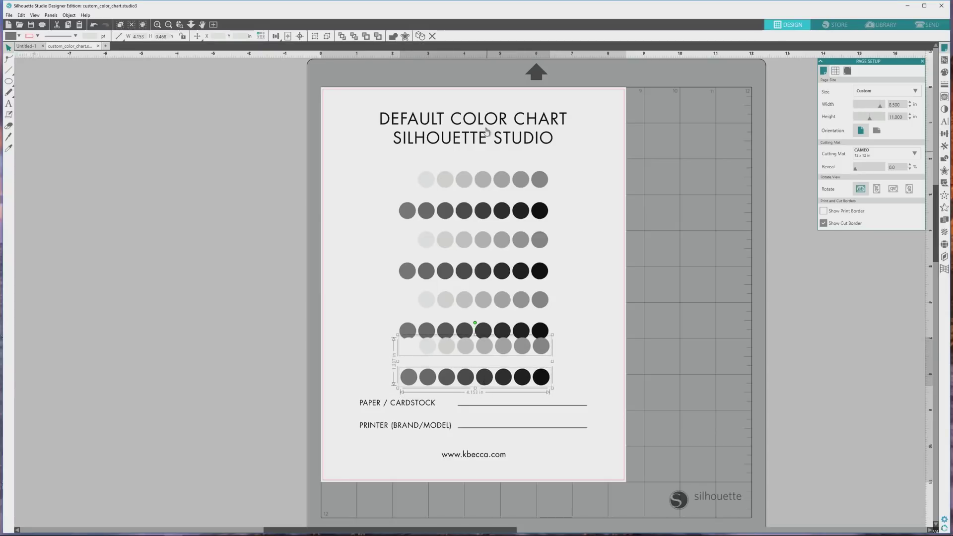
Replace the title at the top of the page with the text CUSTOM COLOR CHART in Arial at 24 pt
{"action": "left_click", "coordinate": [481, 137]}
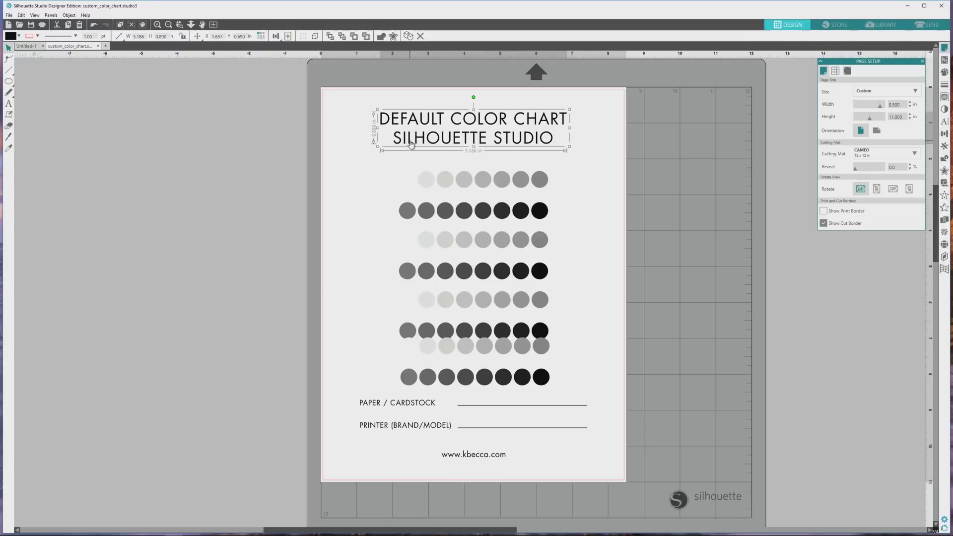
{"action": "key", "text": "Delete"}
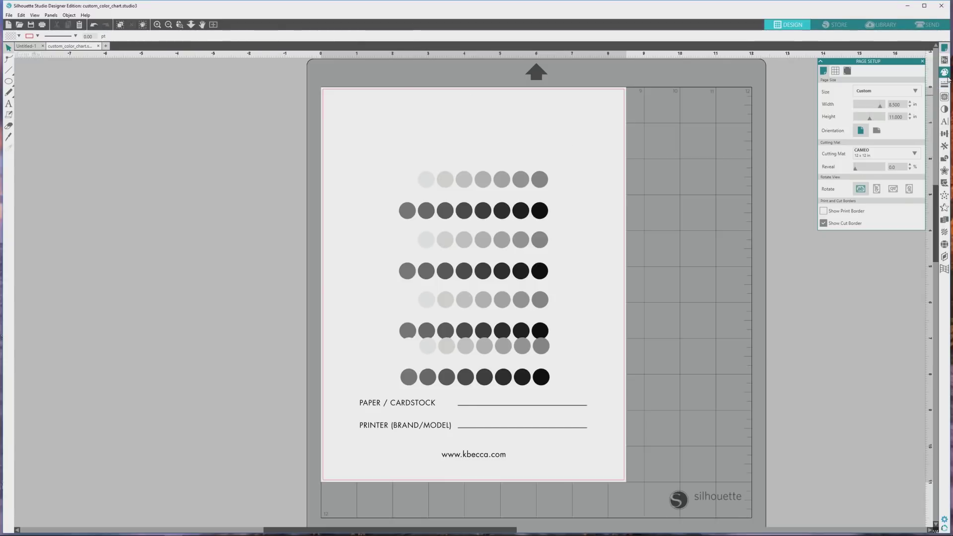
{"action": "left_click", "coordinate": [945, 121]}
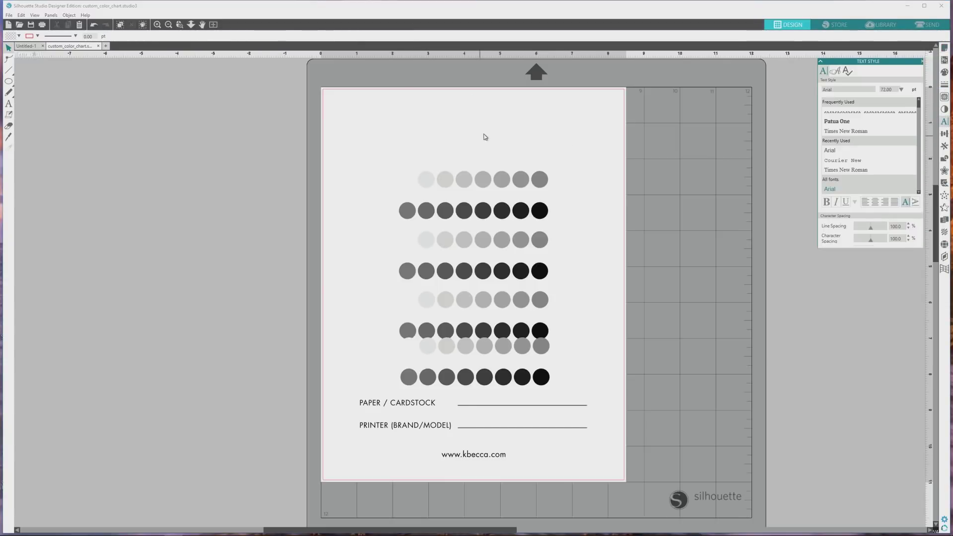
{"action": "left_click", "coordinate": [854, 150]}
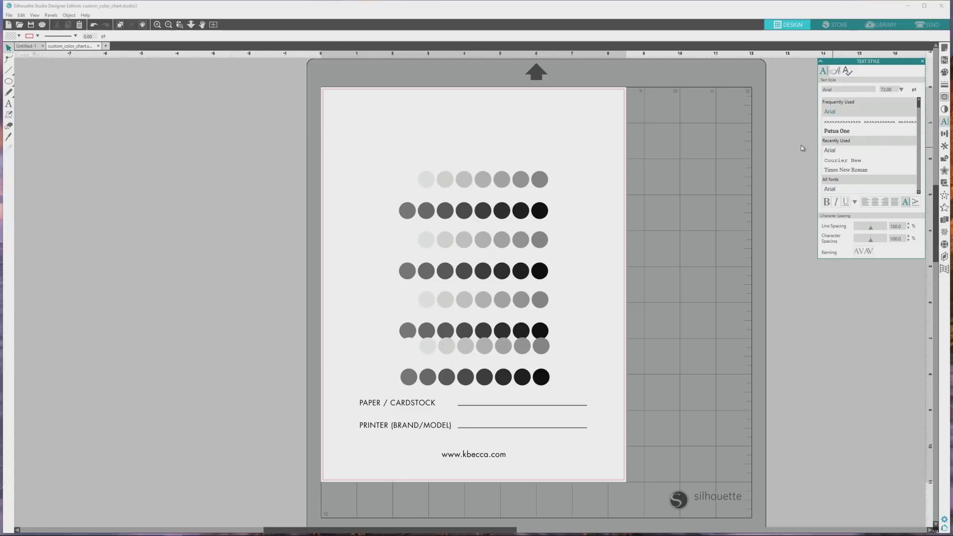
{"action": "left_click", "coordinate": [9, 103]}
{"action": "key", "text": "ctrl+v"}
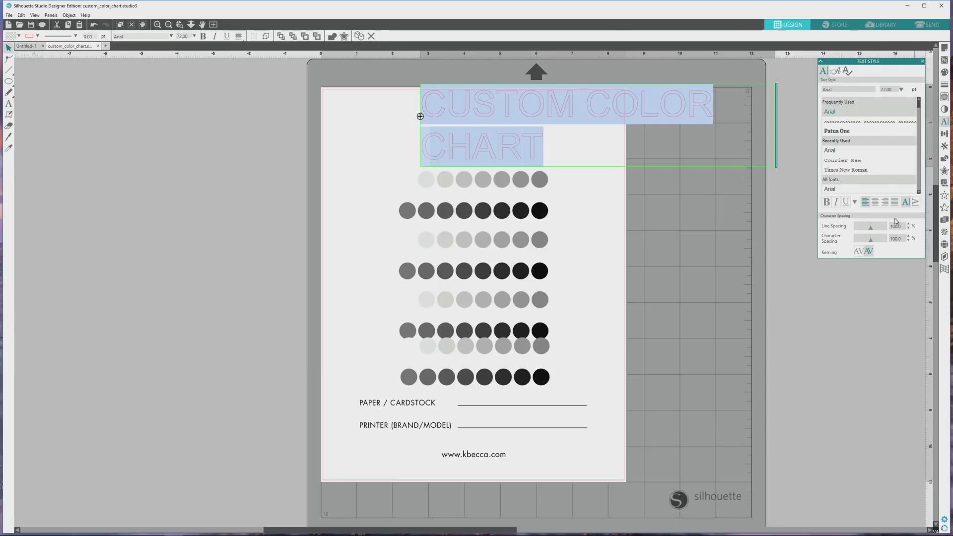
{"action": "left_click", "coordinate": [886, 90]}
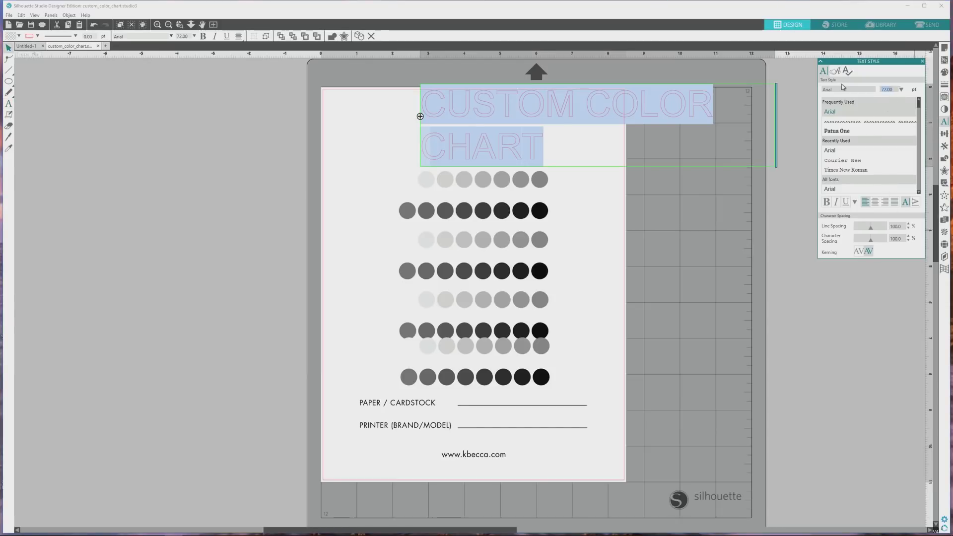
{"action": "type", "text": "24"}
{"action": "key", "text": "Return"}
Fill the title text with black and remove its red outline
{"action": "left_click", "coordinate": [944, 72]}
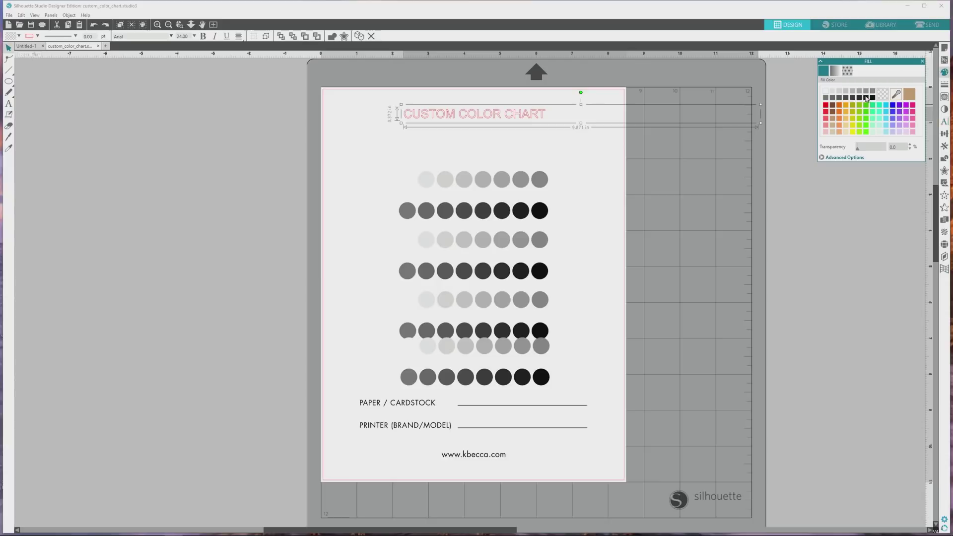
{"action": "left_click", "coordinate": [872, 98]}
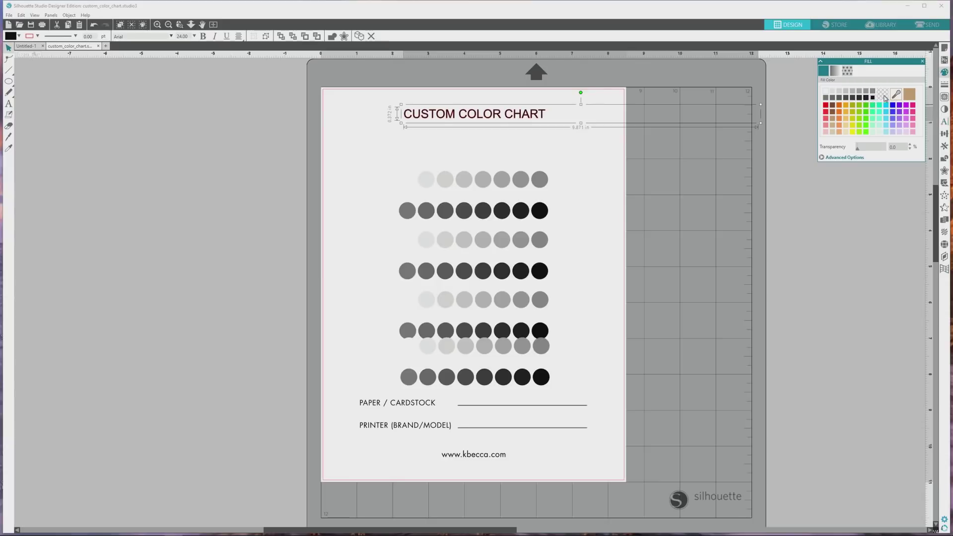
{"action": "left_click", "coordinate": [943, 86]}
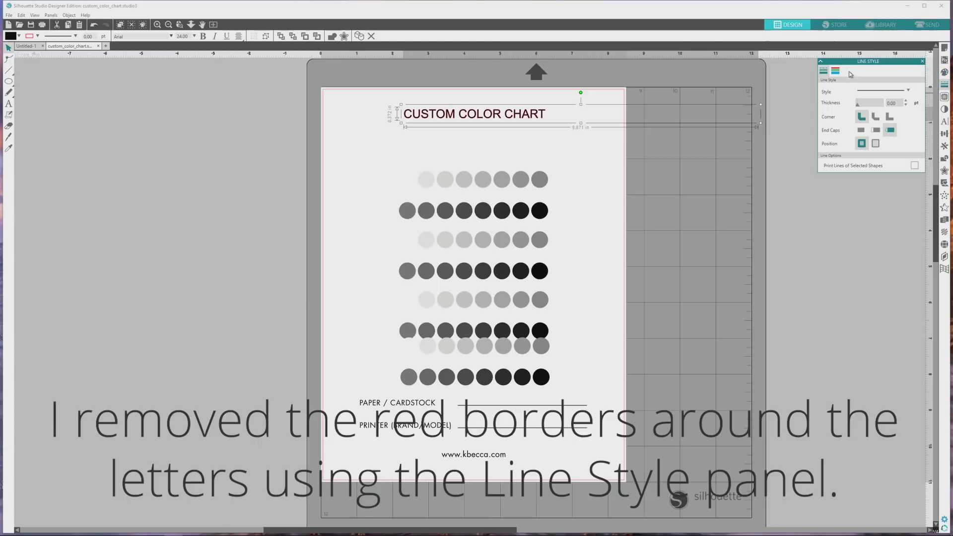
{"action": "left_click", "coordinate": [836, 73]}
Add another copy of the two gray rows beneath the title and space all ten rows evenly in the vertical direction
{"action": "key", "text": "ctrl+v"}
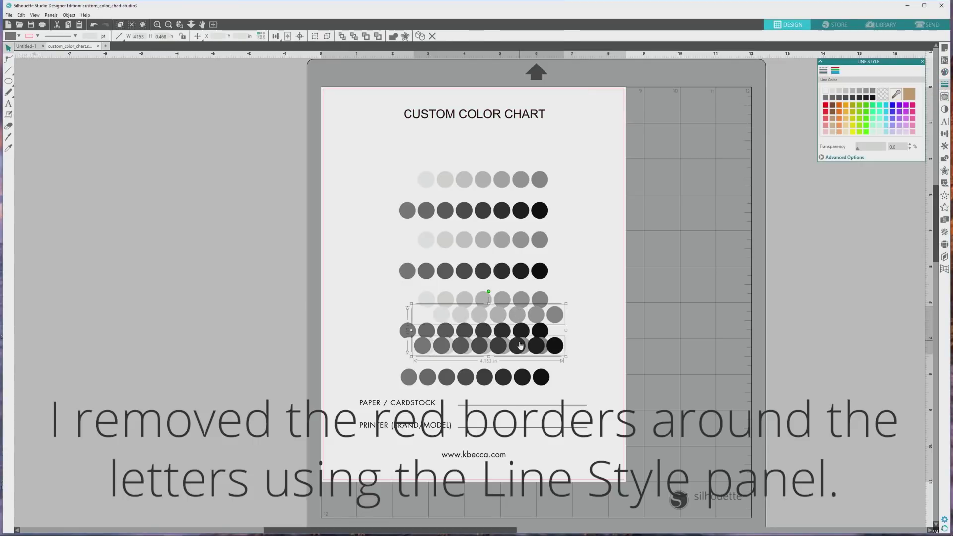
{"action": "mouse_move", "coordinate": [497, 323]}
{"action": "left_mouse_down"}
{"action": "mouse_move", "coordinate": [500, 158]}
{"action": "mouse_move", "coordinate": [505, 169]}
{"action": "left_mouse_up"}
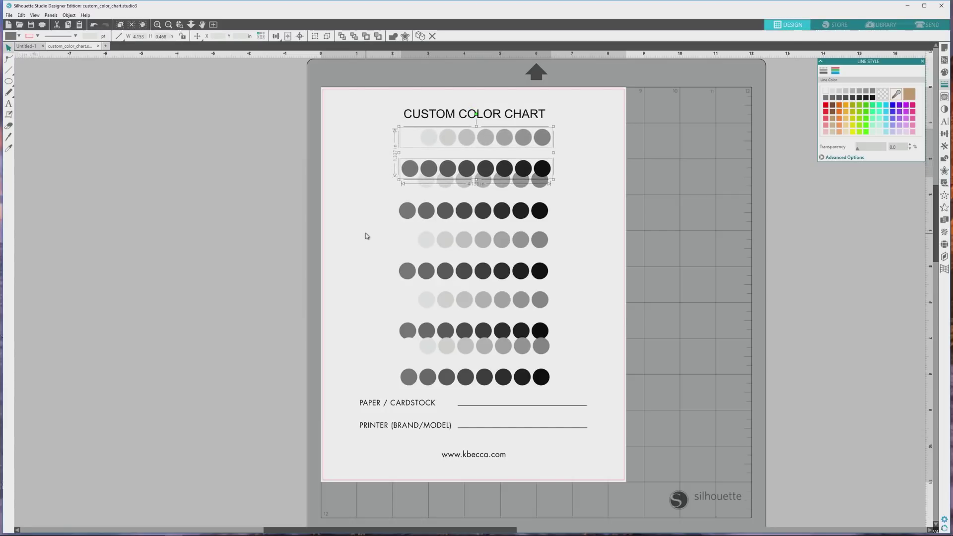
{"action": "left_click", "coordinate": [365, 236]}
{"action": "left_click_drag", "start_coordinate": [360, 123], "coordinate": [414, 218]}
{"action": "left_click_drag", "start_coordinate": [508, 323], "coordinate": [600, 398]}
{"action": "left_click", "coordinate": [943, 134]}
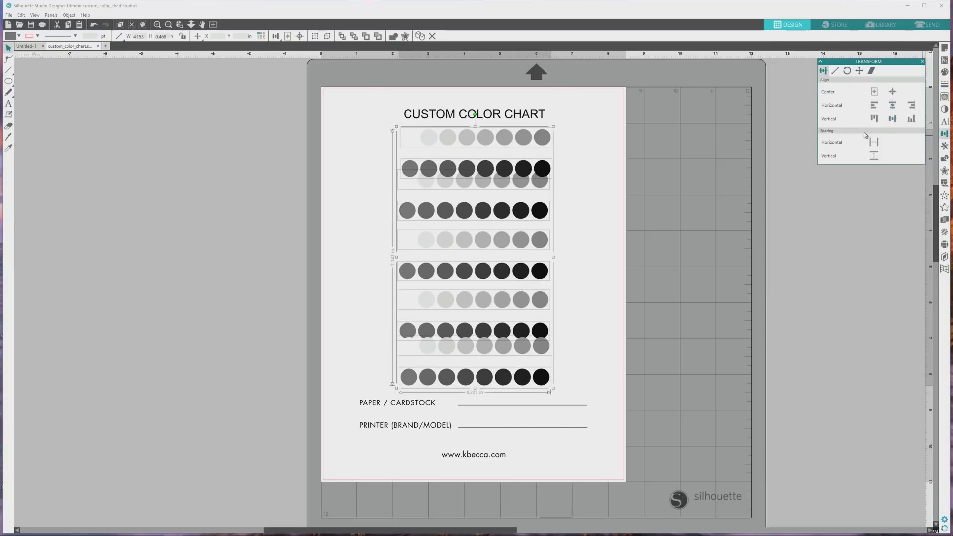
{"action": "left_click", "coordinate": [874, 157]}
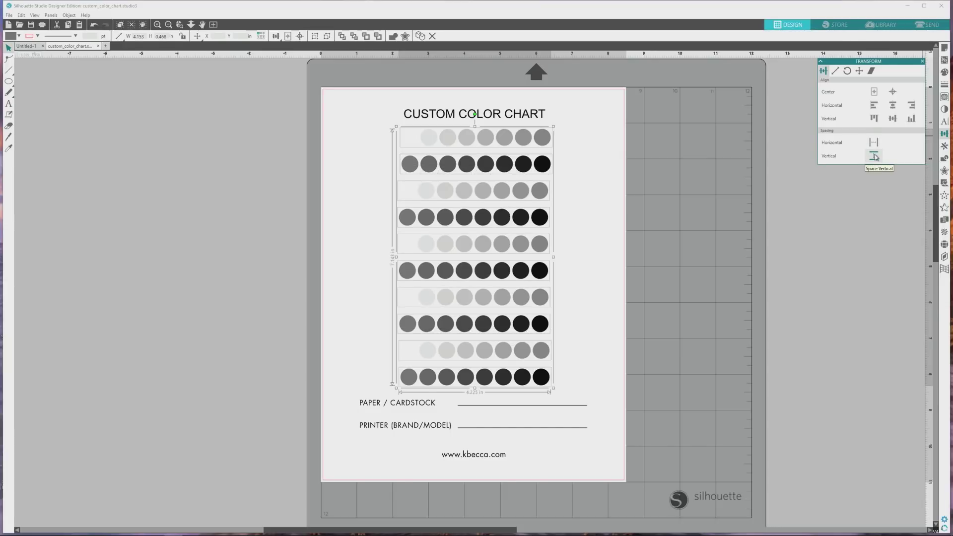
Center-align the ten rows on the page and nudge them up to fit between the title and the PAPER / CARDSTOCK line
{"action": "left_click", "coordinate": [891, 106]}
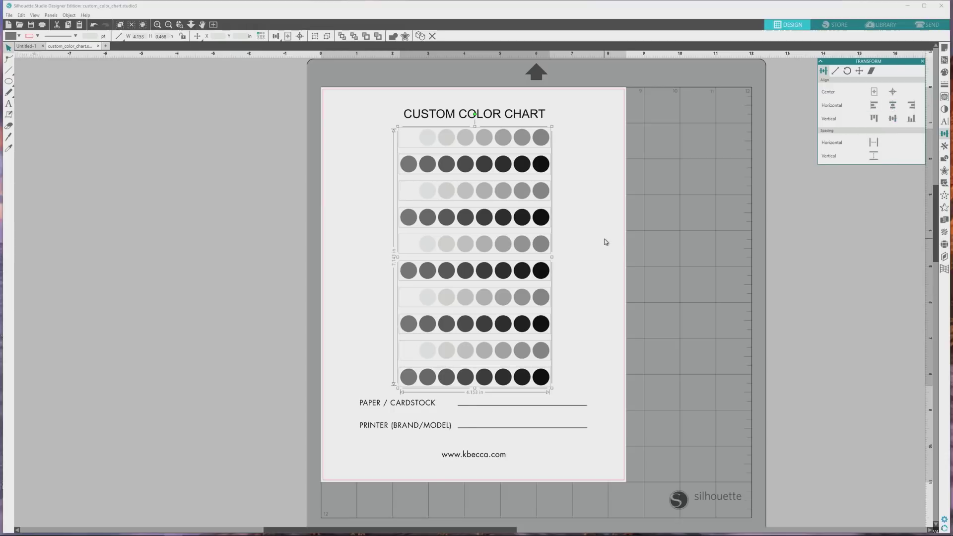
{"action": "left_click", "coordinate": [874, 91]}
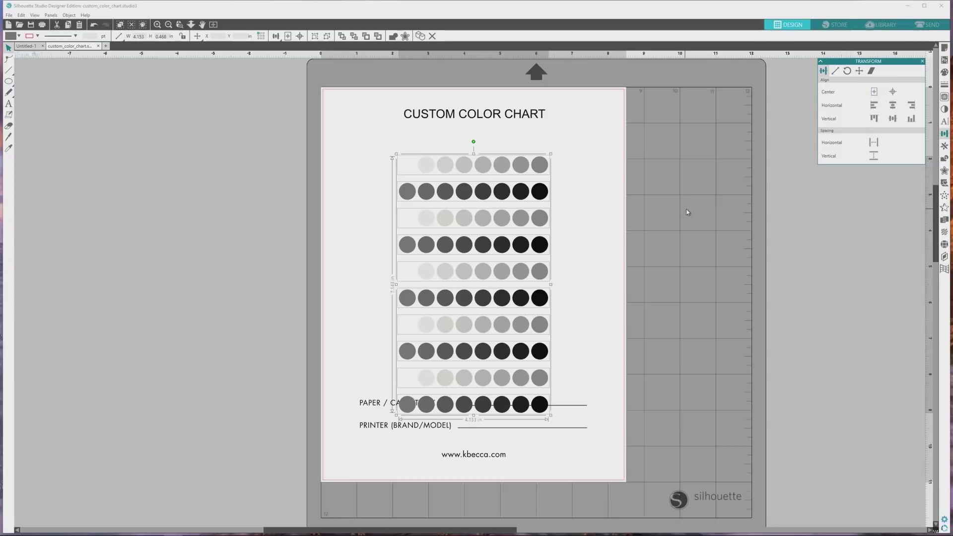
{"action": "key", "text": "Up"}
{"action": "key", "text": "Up"}
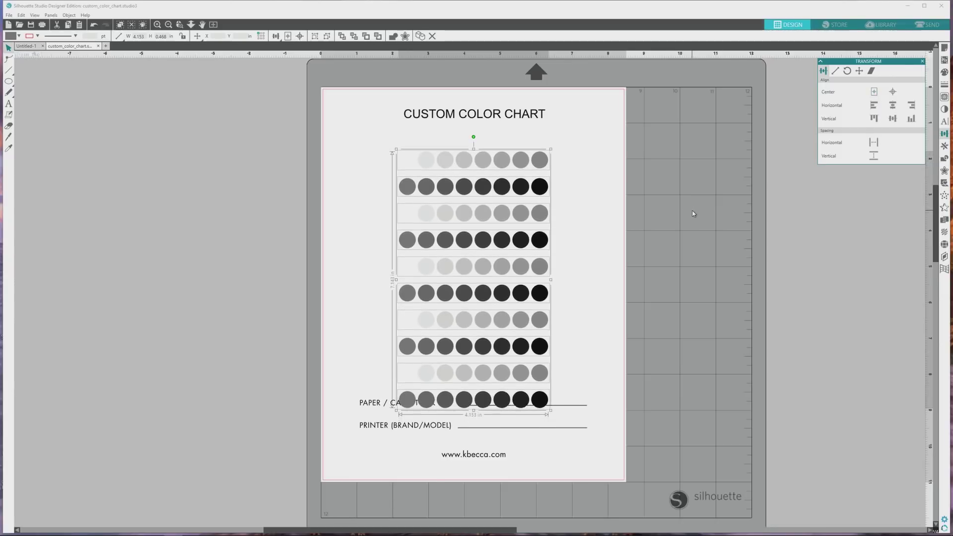
{"action": "key", "text": "Up"}
{"action": "key", "text": "Up"}
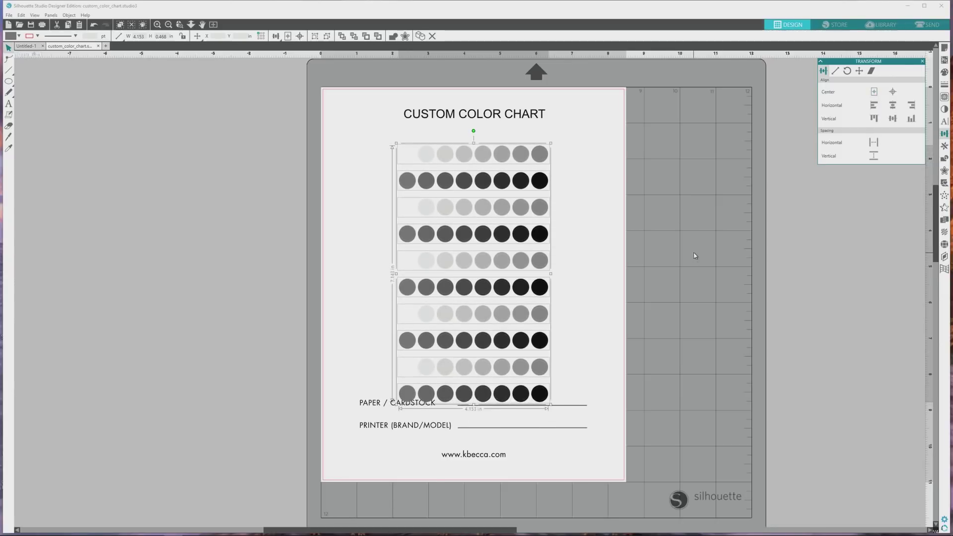
{"action": "key", "text": "Up"}
{"action": "key", "text": "Up"}
{"action": "key", "text": "Up"}
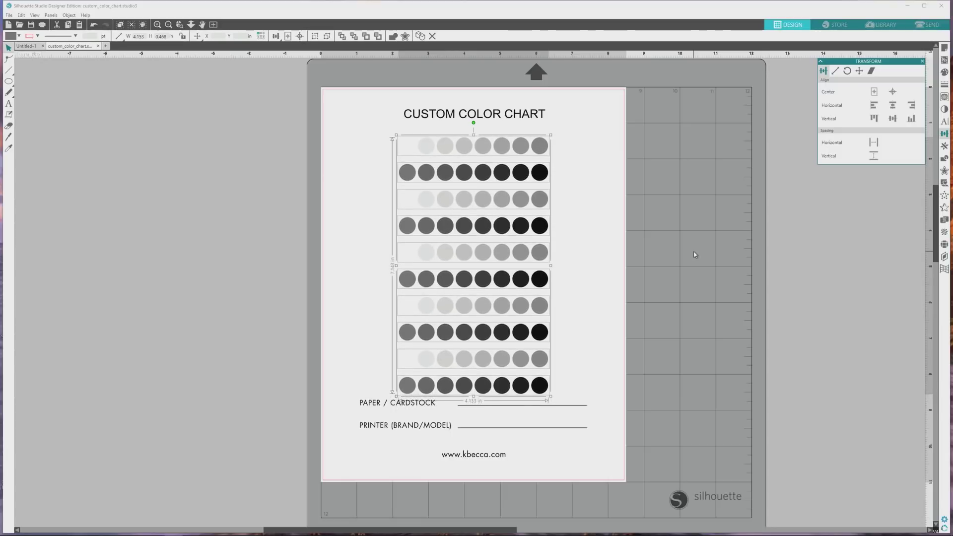
{"action": "key", "text": "Up"}
{"action": "key", "text": "Up"}
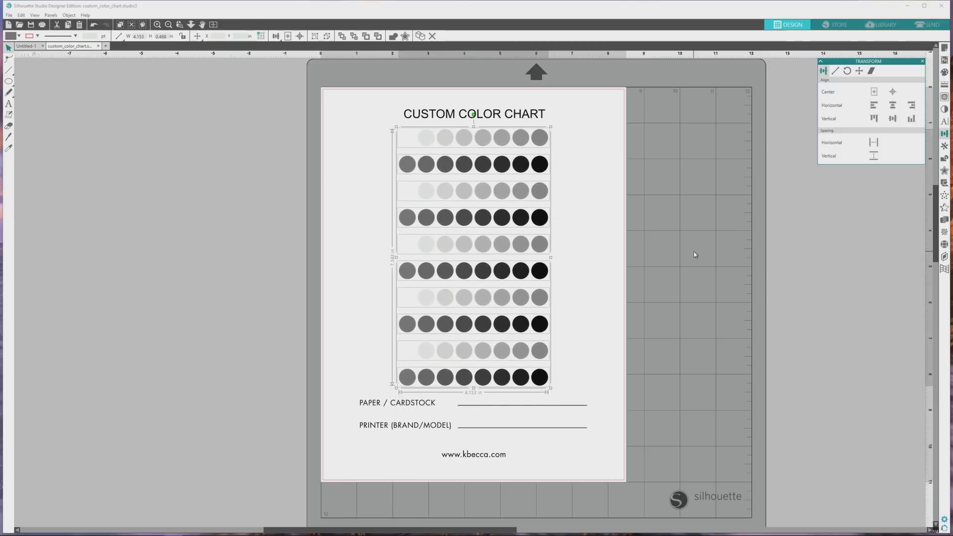
Ungroup all ten selected rows into individual circles
{"action": "left_click", "coordinate": [69, 15]}
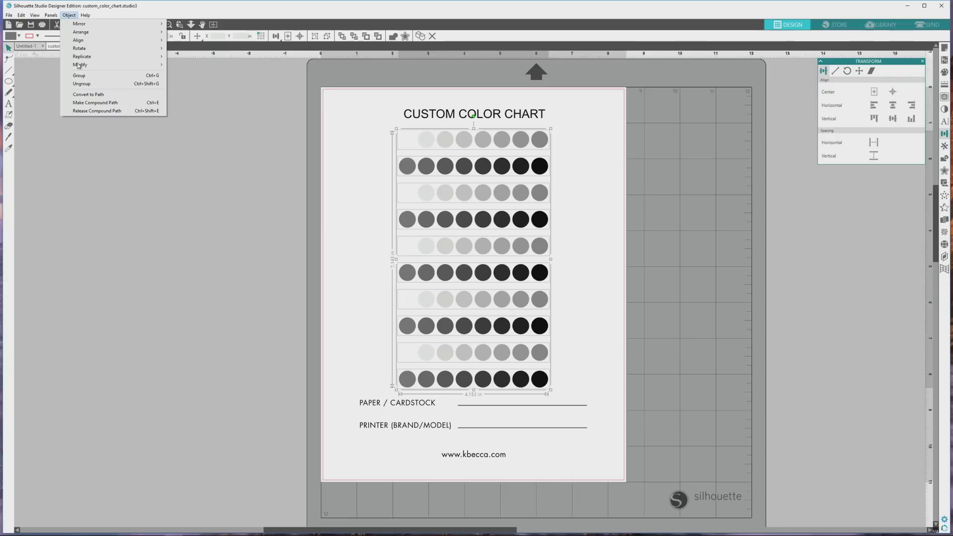
{"action": "left_click", "coordinate": [100, 84]}
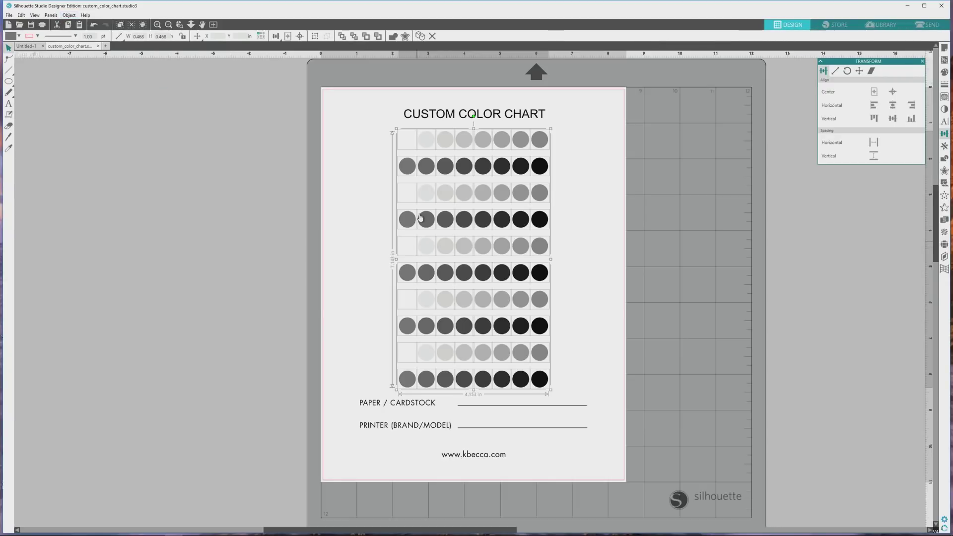
Deselect the circles and save the color chart document
{"action": "left_click", "coordinate": [525, 226]}
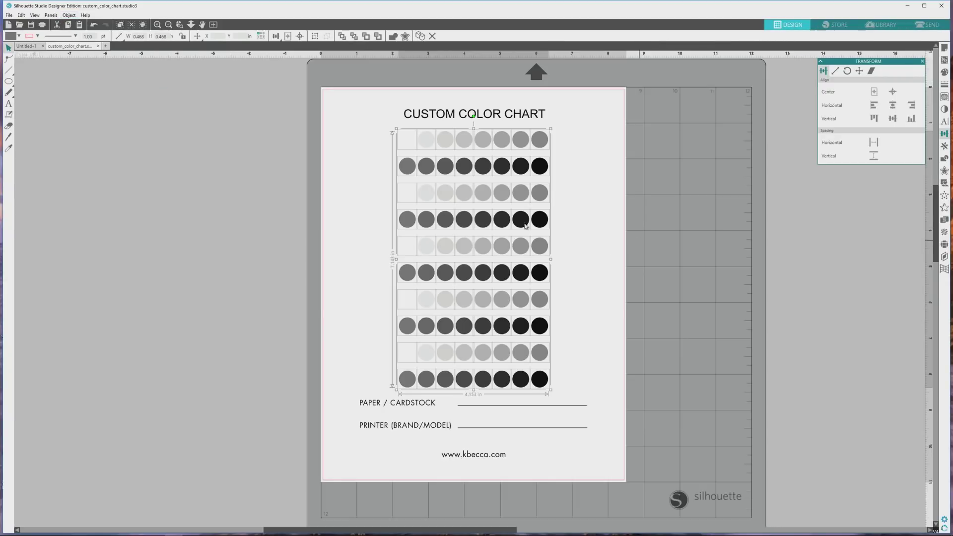
{"action": "left_click", "coordinate": [191, 142]}
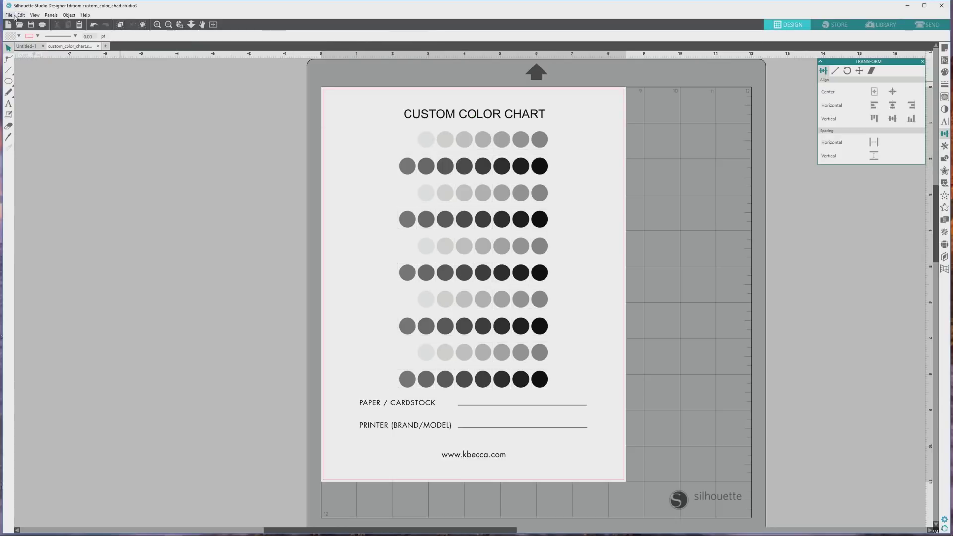
{"action": "left_click", "coordinate": [9, 16]}
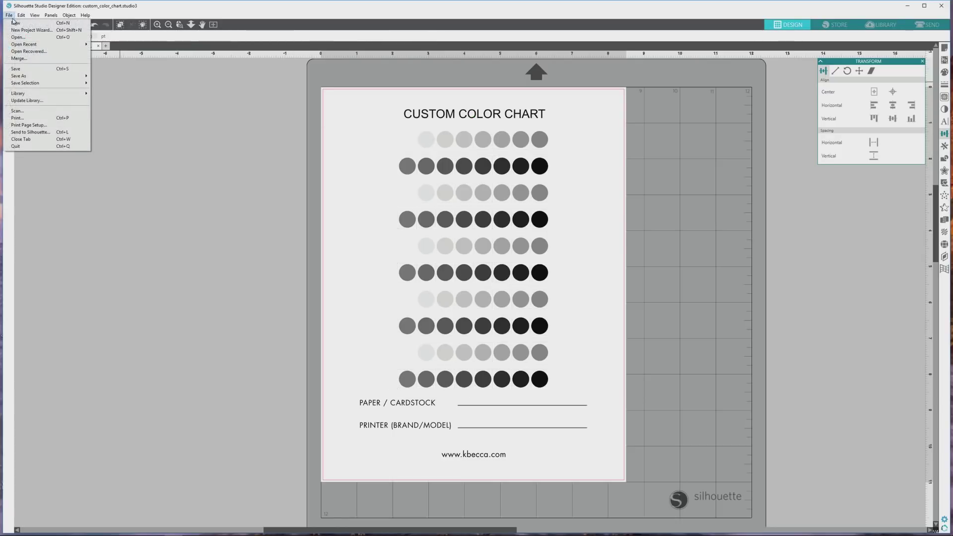
{"action": "left_click", "coordinate": [32, 70]}
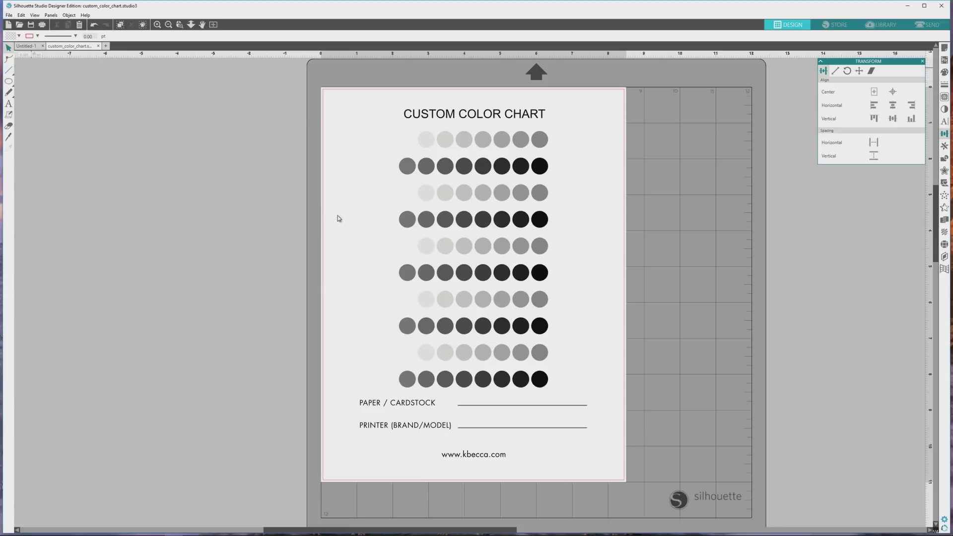
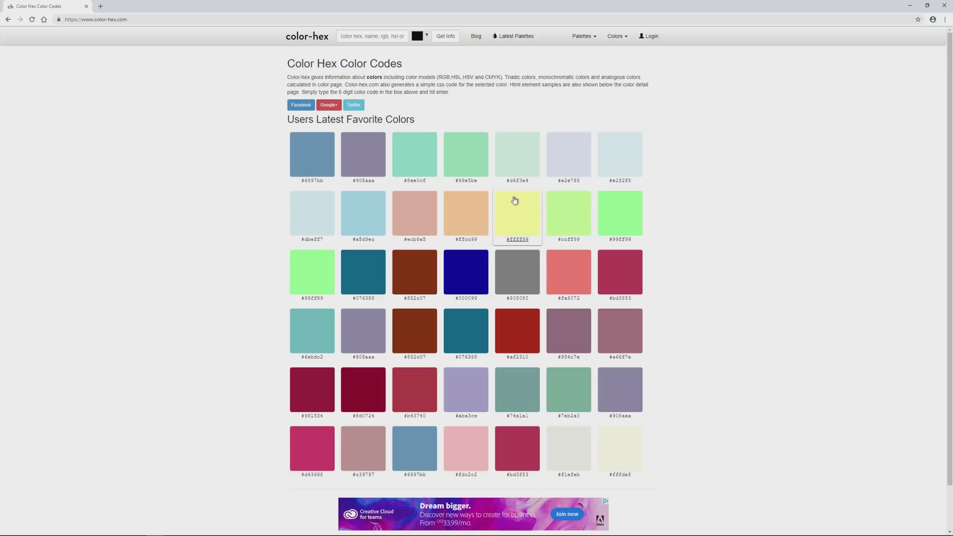
Switch to the color-hex website and view the details of color #d6f3e4 and its shade #abc2b6
{"action": "left_click", "coordinate": [517, 167]}
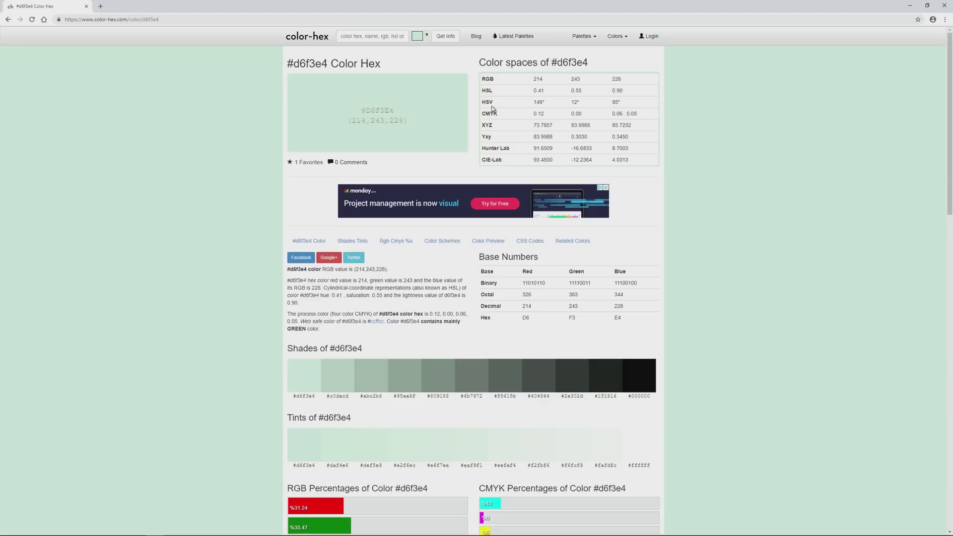
{"action": "left_click", "coordinate": [365, 387]}
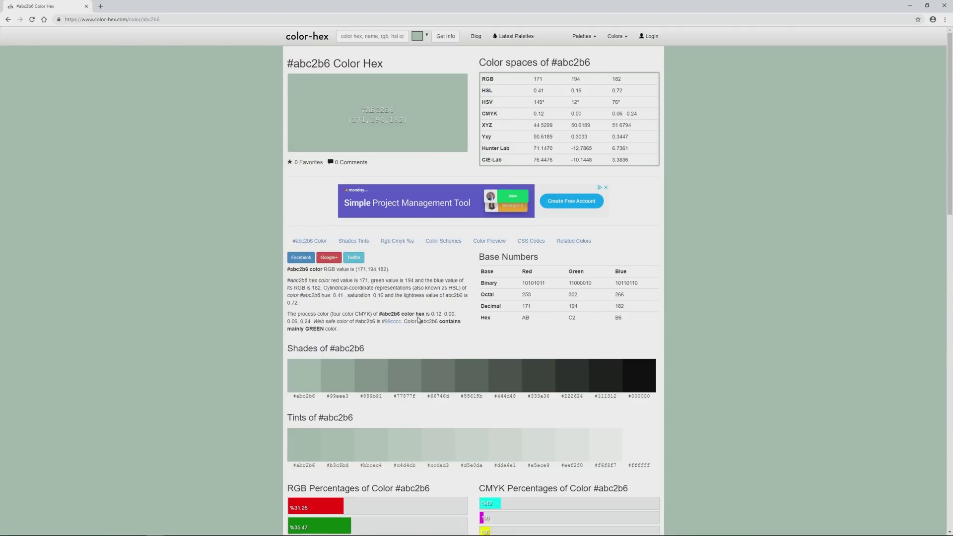
{"action": "left_click", "coordinate": [8, 20]}
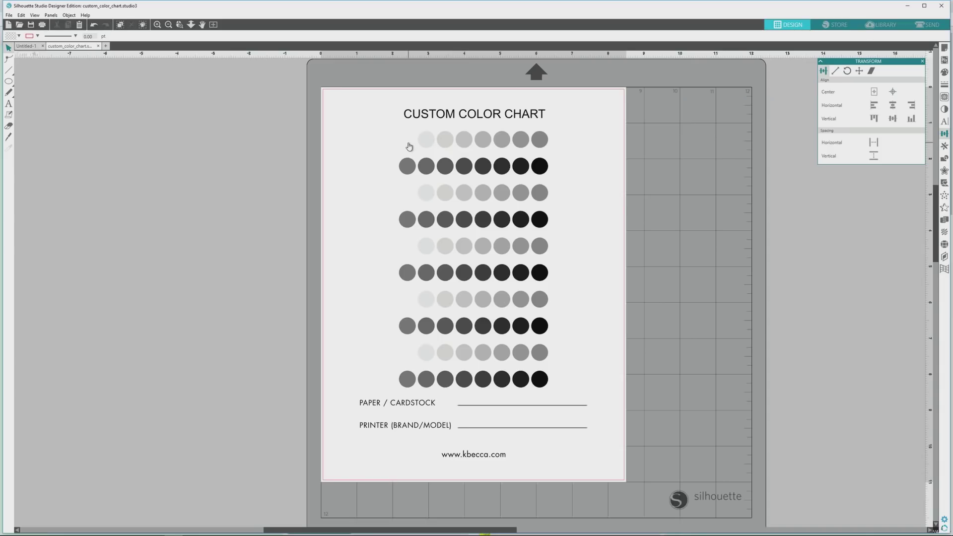
Switch back to Silhouette Studio and fill the first circle of the top row with RGB 214, 243, 228
{"action": "left_click", "coordinate": [406, 143]}
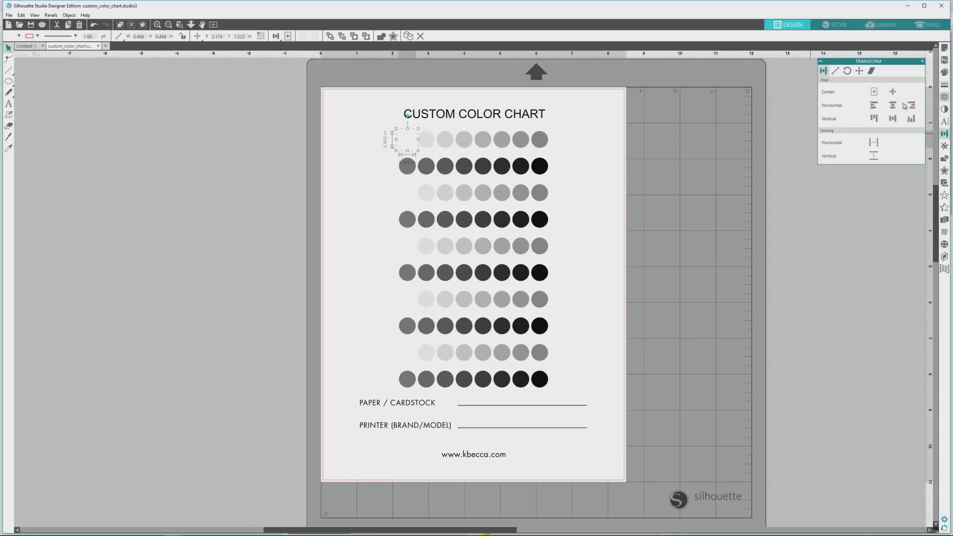
{"action": "left_click", "coordinate": [944, 73]}
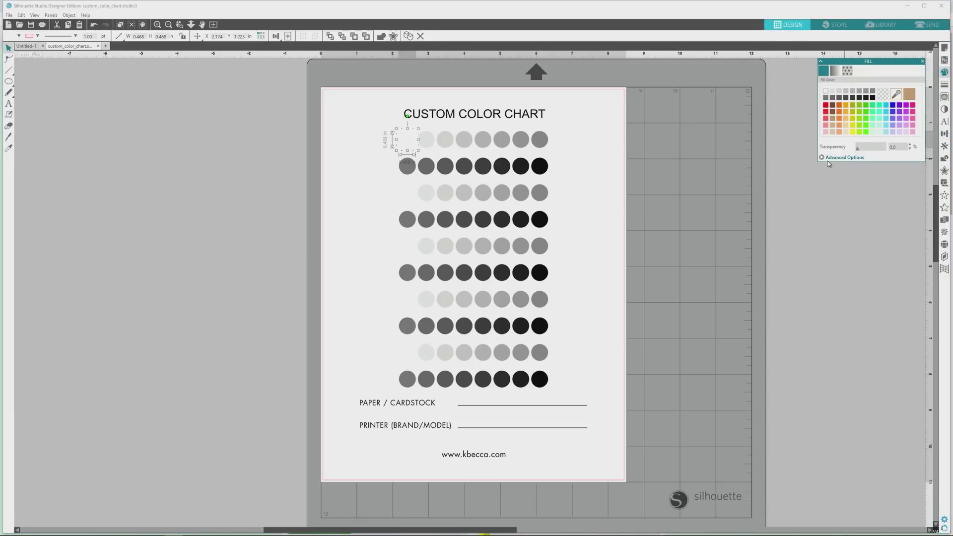
{"action": "left_click", "coordinate": [822, 158]}
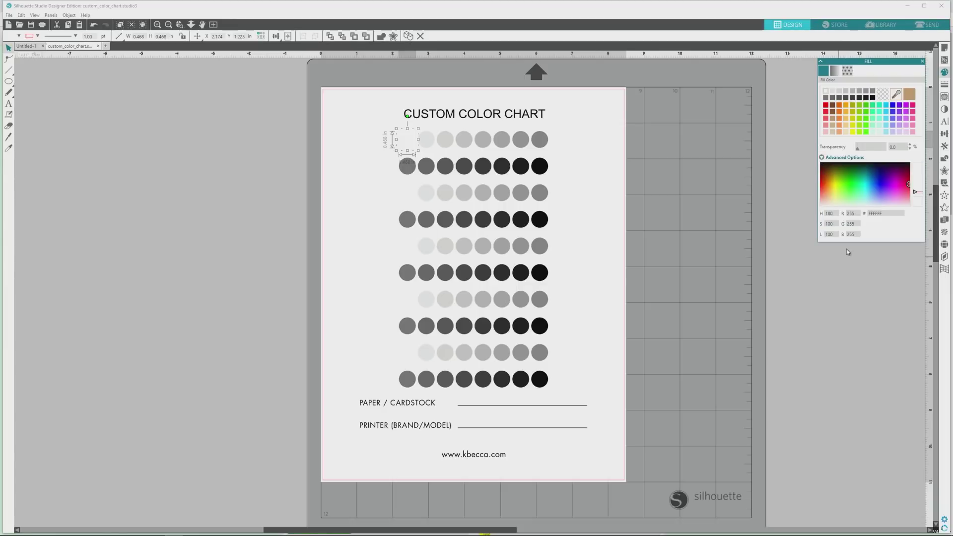
{"action": "left_click", "coordinate": [864, 203]}
{"action": "left_click", "coordinate": [869, 202]}
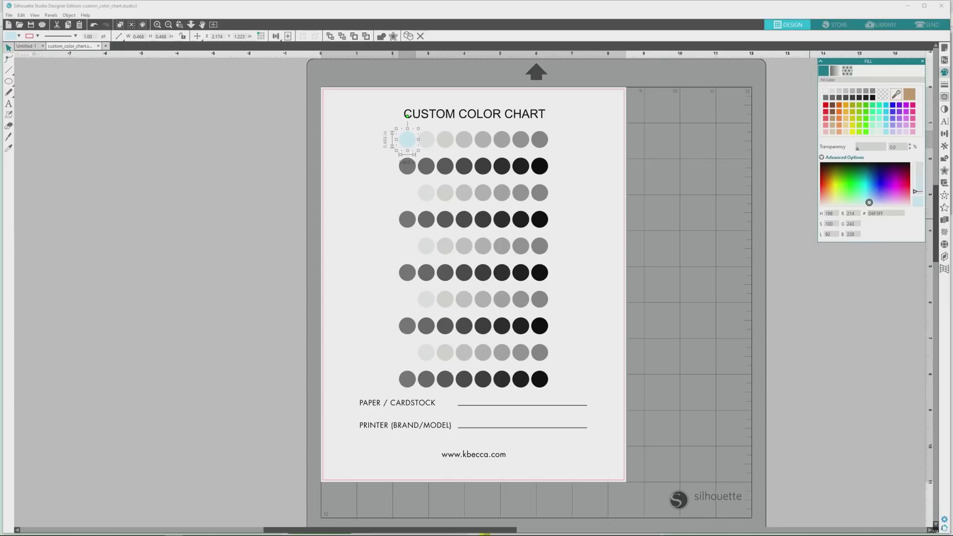
{"action": "type", "text": "222"}
{"action": "key", "text": "Return"}
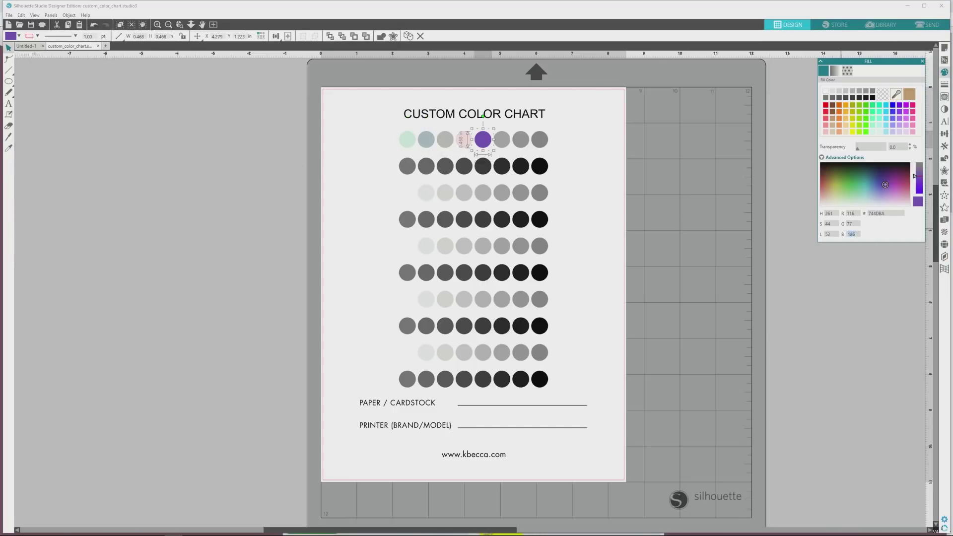
Fill the top row's fifth circle with RGB 116, 77, 88 and its seventh circle with RGB 93, 93, 93
{"action": "key", "text": "Return"}
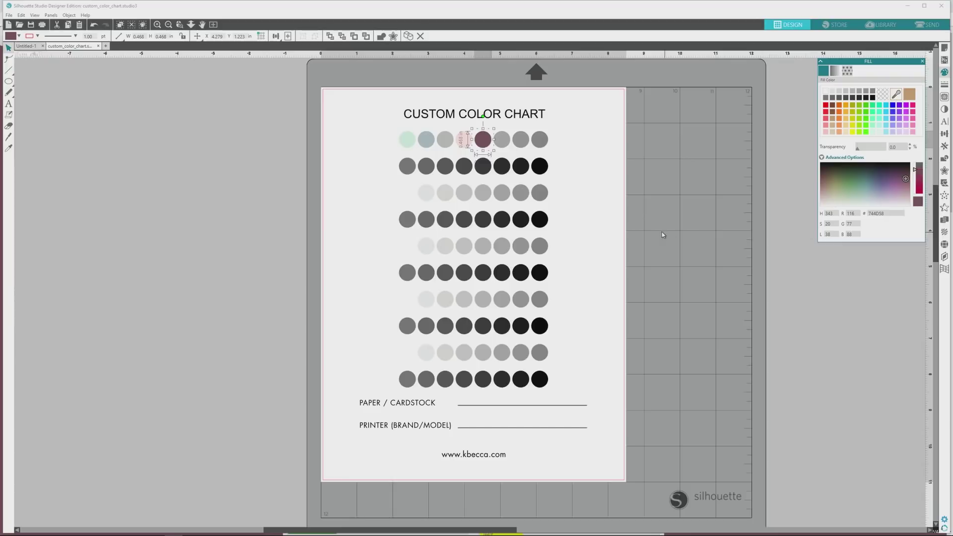
{"action": "left_click", "coordinate": [556, 179]}
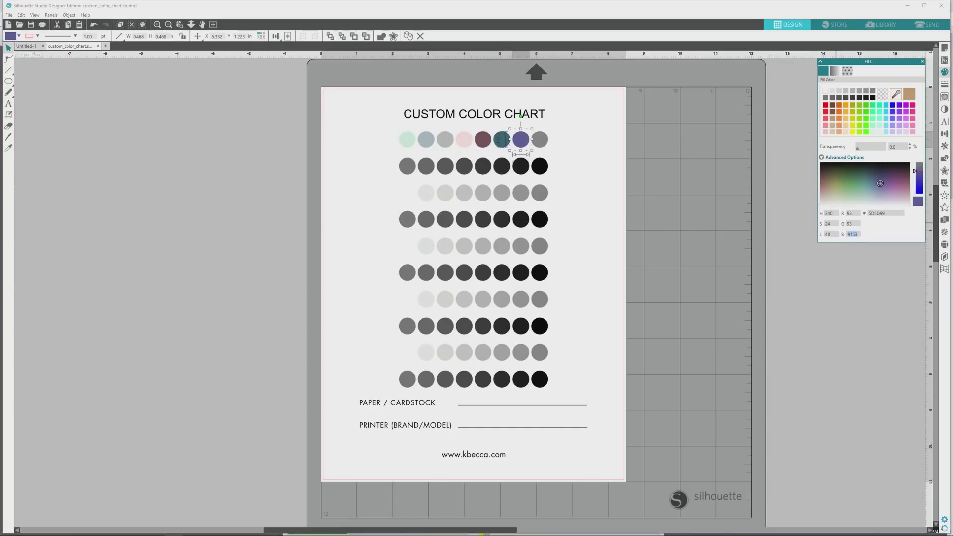
{"action": "type", "text": "93"}
{"action": "key", "text": "Return"}
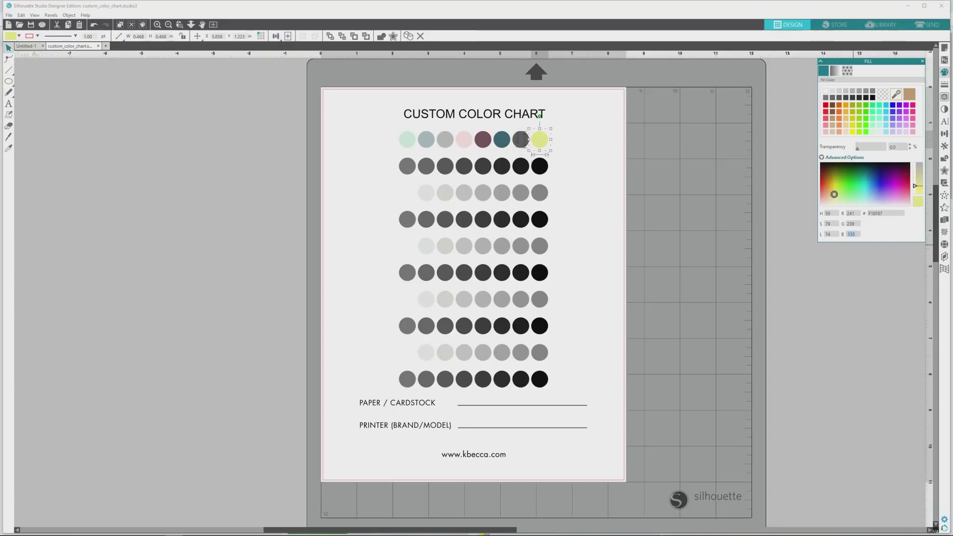
Fill the top row's last circle with RGB 241, 239, 235 and deselect it
{"action": "type", "text": "23"}
{"action": "key", "text": "Return"}
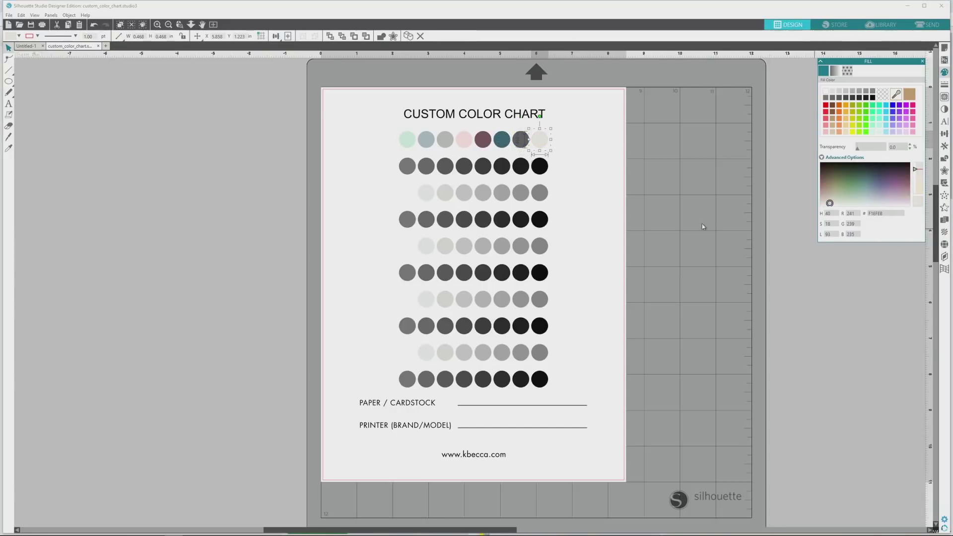
{"action": "left_click", "coordinate": [592, 219]}
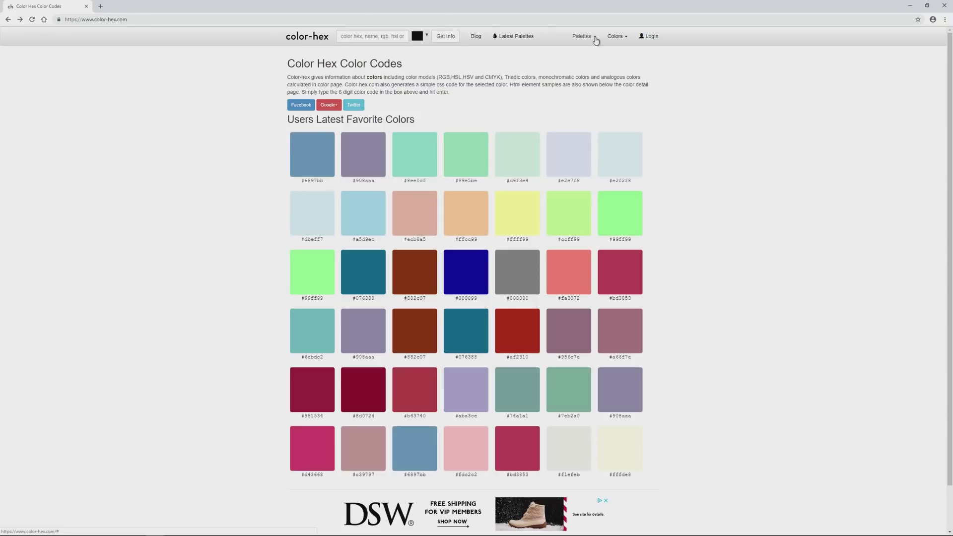
Switch to the color-hex website and browse the latest color palettes, continuing to page 2
{"action": "left_click", "coordinate": [595, 40]}
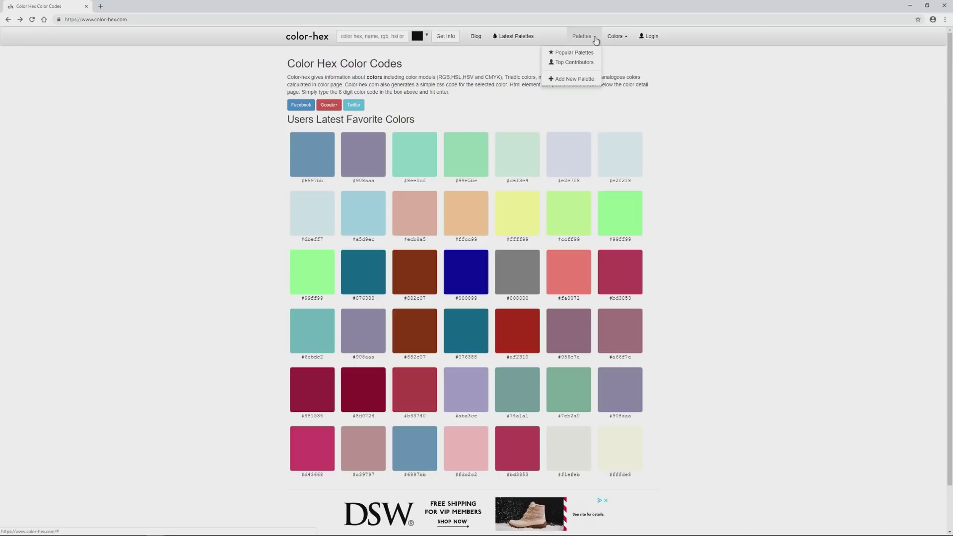
{"action": "left_click", "coordinate": [502, 37]}
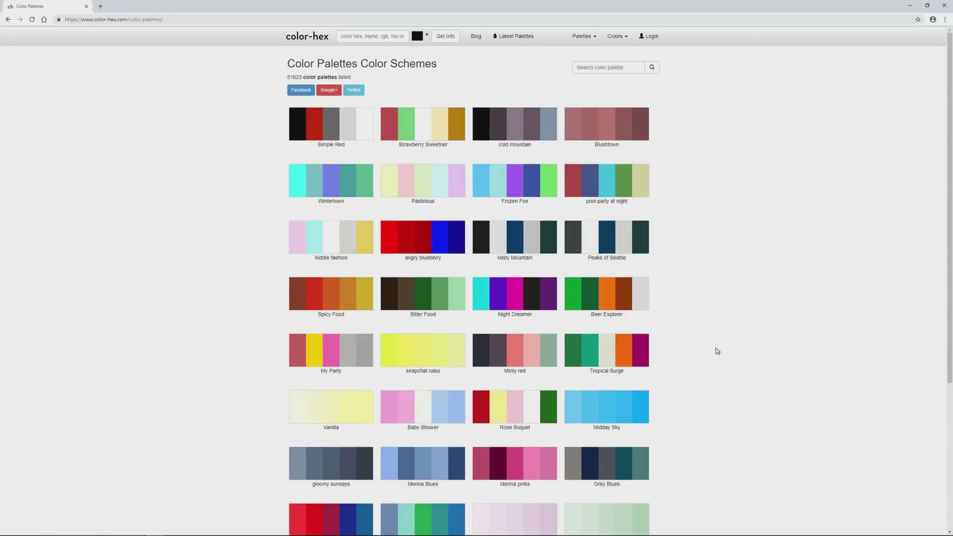
{"action": "scroll", "coordinate": [685, 362], "scroll_direction": "down", "scroll_amount": 4}
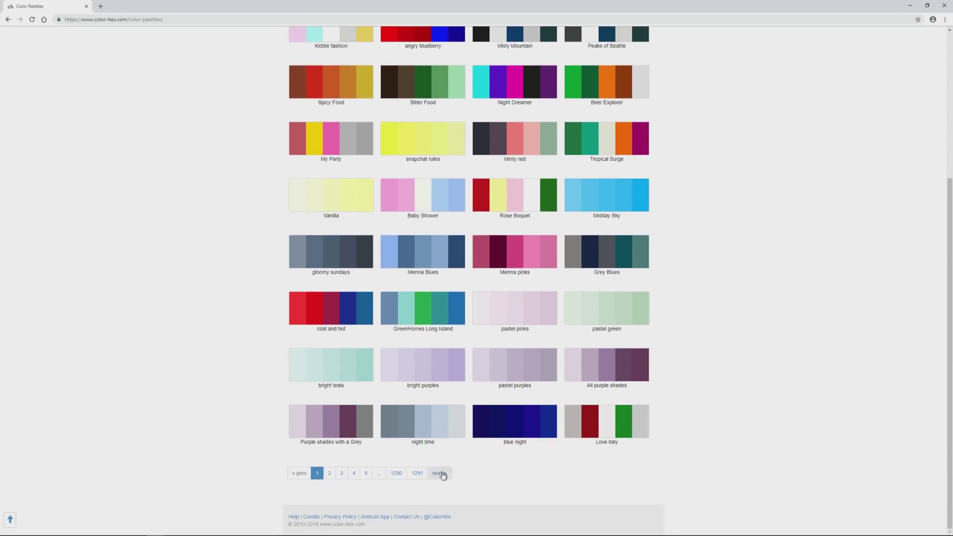
{"action": "left_click", "coordinate": [329, 473]}
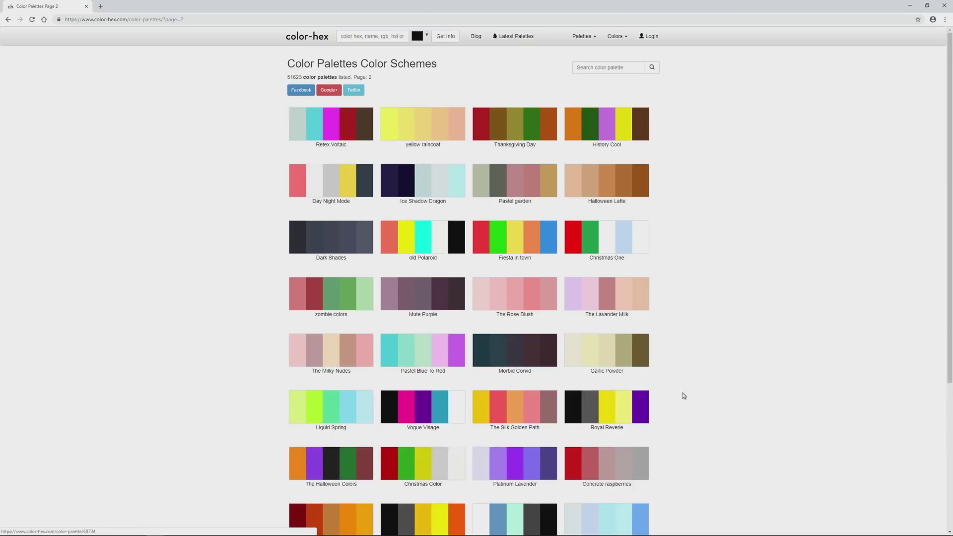
Open the popular color palettes and look through them
{"action": "left_click", "coordinate": [593, 38]}
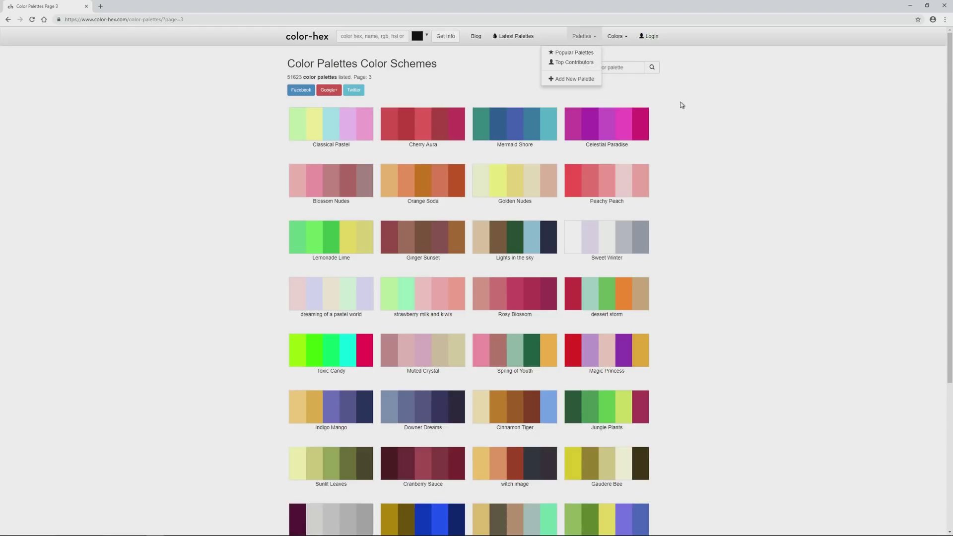
{"action": "left_click", "coordinate": [574, 52]}
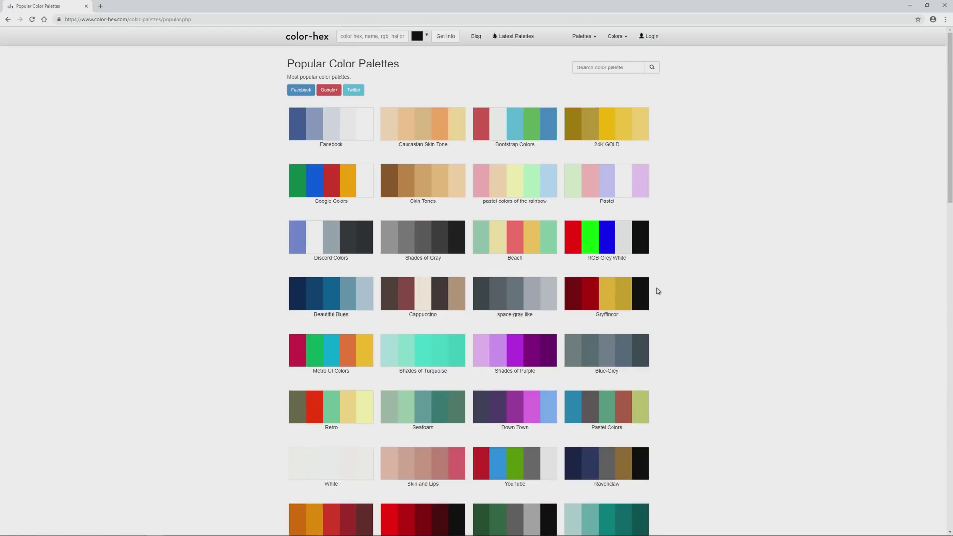
{"action": "scroll", "coordinate": [657, 291], "scroll_direction": "down", "scroll_amount": 3}
{"action": "scroll", "coordinate": [657, 292], "scroll_direction": "down", "scroll_amount": 3}
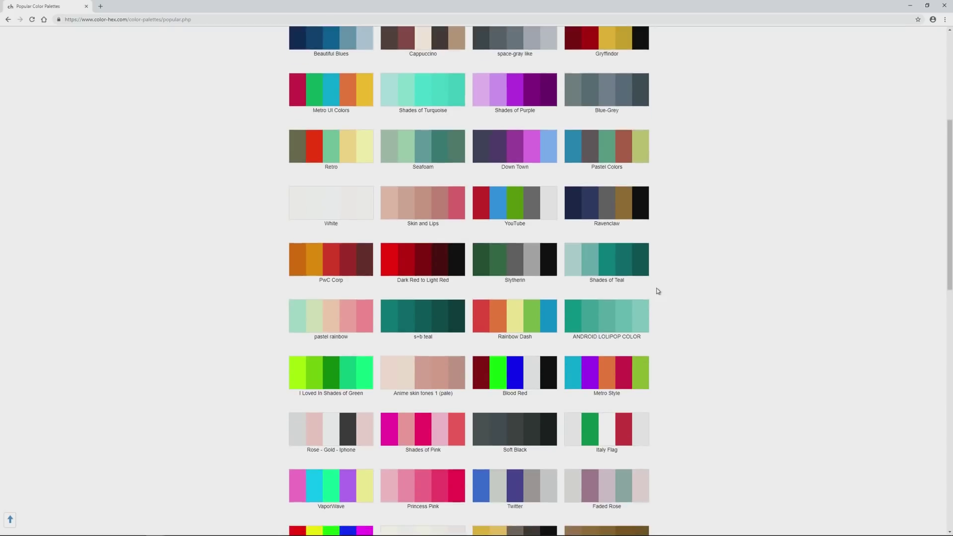
{"action": "scroll", "coordinate": [657, 291], "scroll_direction": "down", "scroll_amount": 2}
Search the color palettes for "christmas" and open the Scandinavian Christmas palette
{"action": "scroll", "coordinate": [611, 58], "scroll_direction": "up", "scroll_amount": 7}
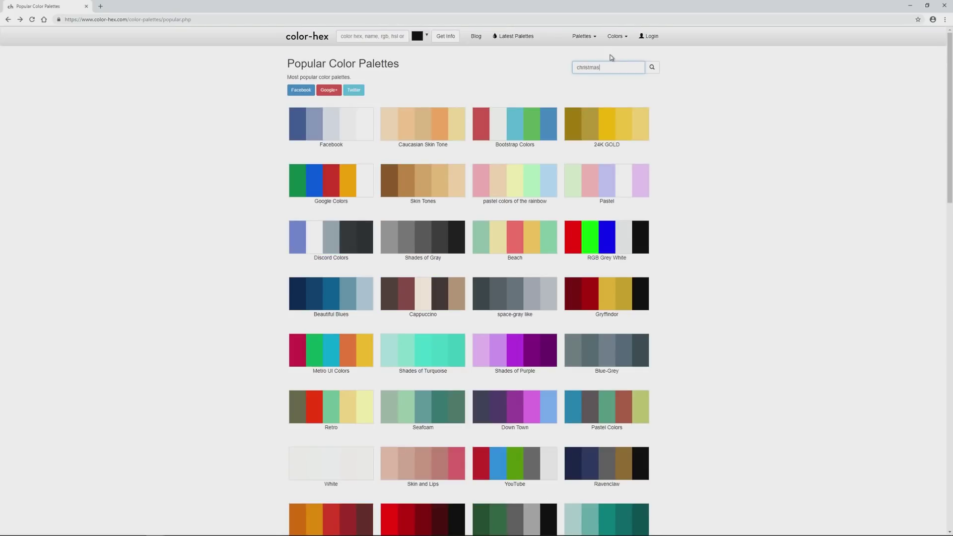
{"action": "key", "text": "Return"}
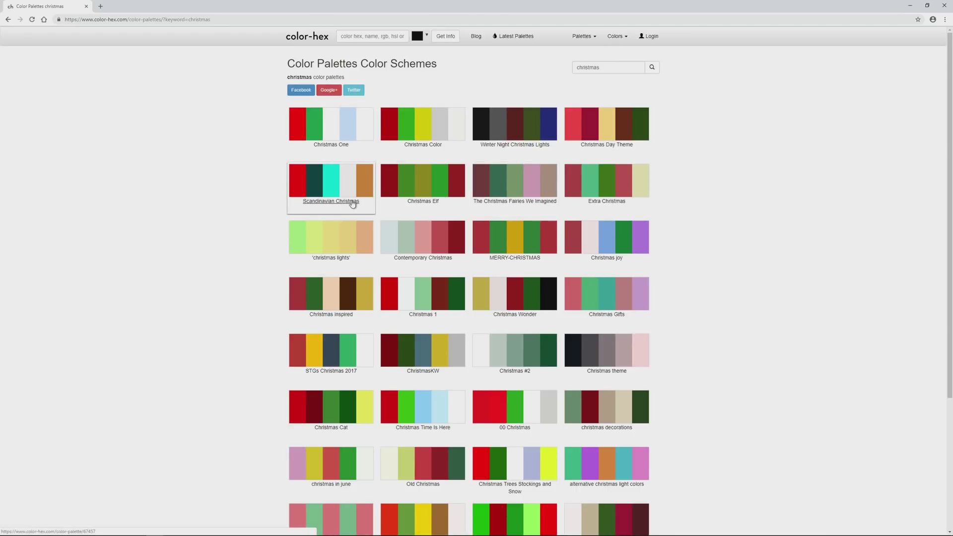
{"action": "left_click", "coordinate": [301, 191]}
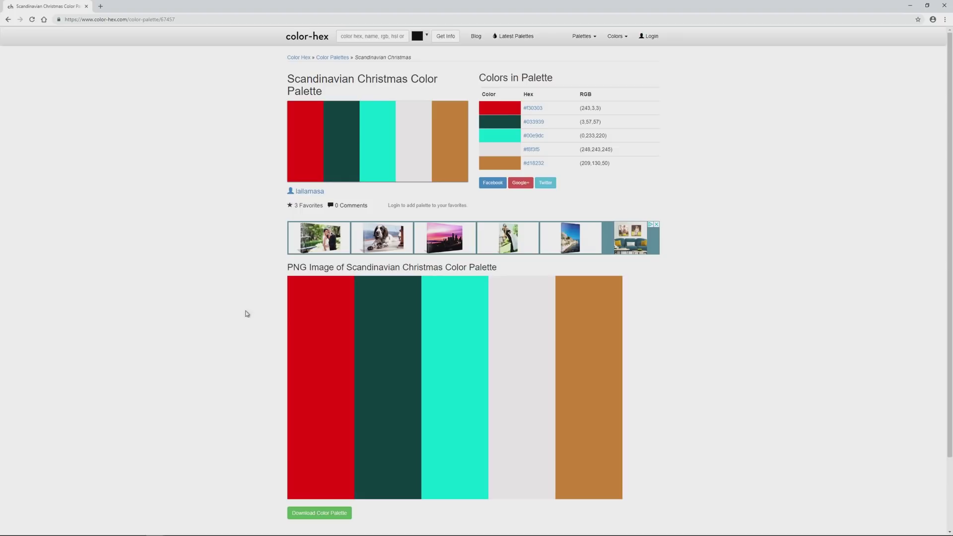
Copy the palette's red hex value f30303 and fill the first circle of the chart's second row with it in Silhouette Studio
{"action": "left_click_drag", "start_coordinate": [543, 108], "coordinate": [526, 108]}
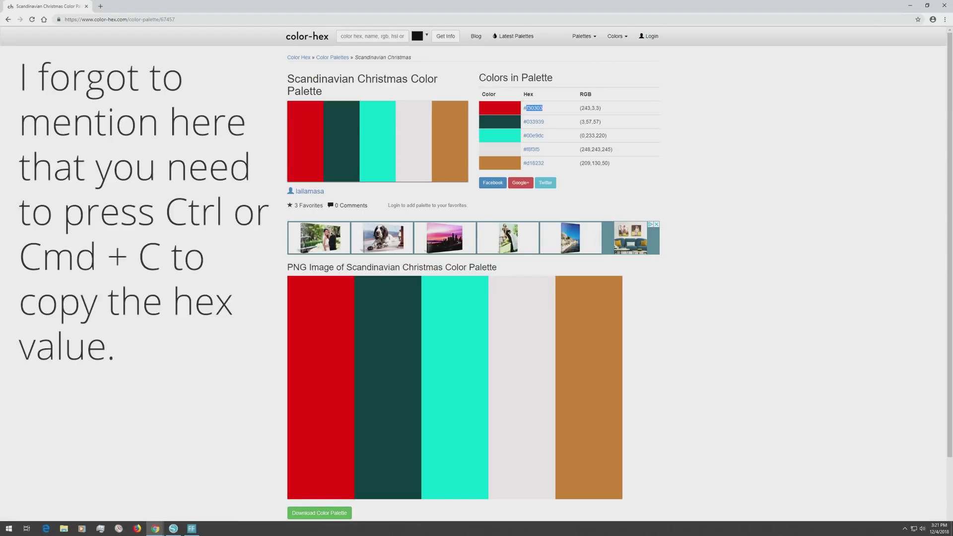
{"action": "left_click", "coordinate": [181, 532]}
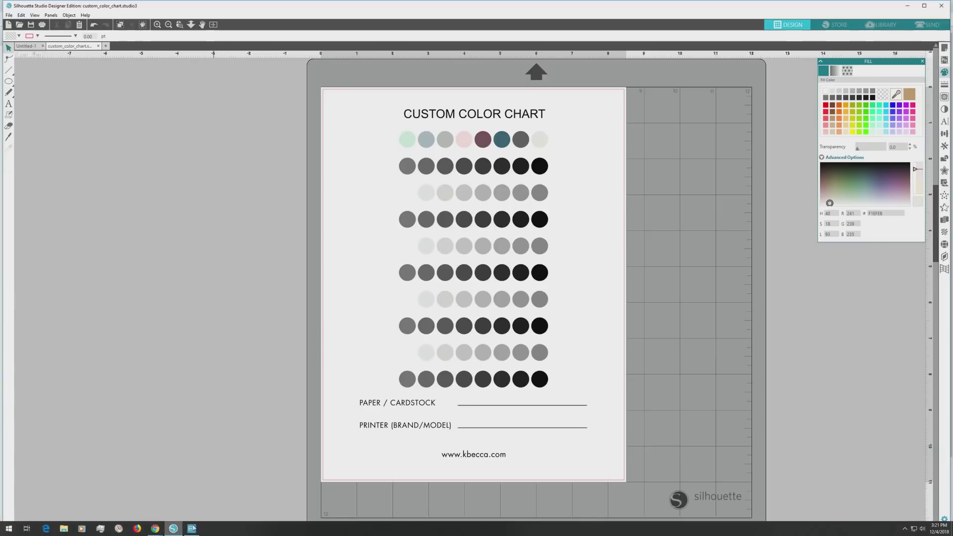
{"action": "left_click", "coordinate": [408, 170]}
{"action": "double_click", "coordinate": [876, 214]}
{"action": "type", "text": "i"}
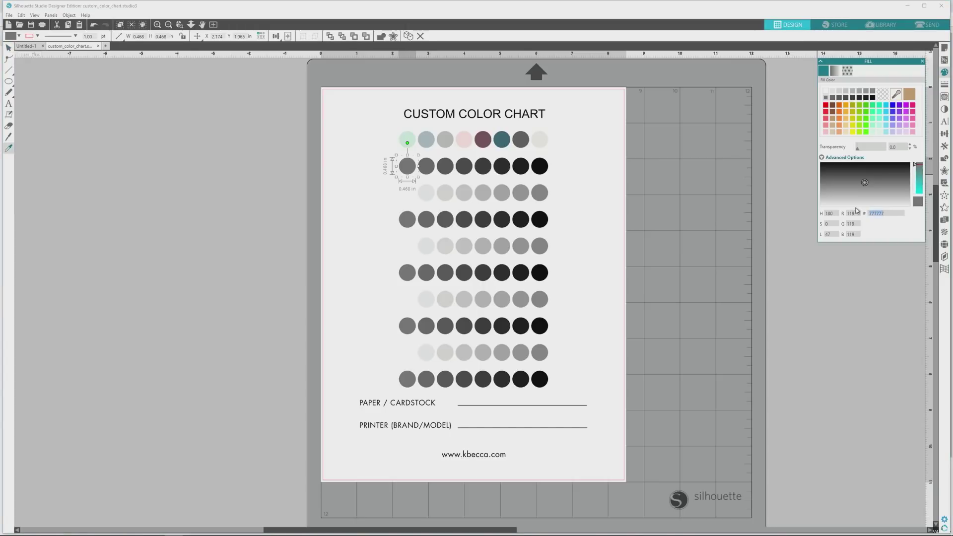
{"action": "type", "text": "f30303"}
{"action": "key", "text": "Return"}
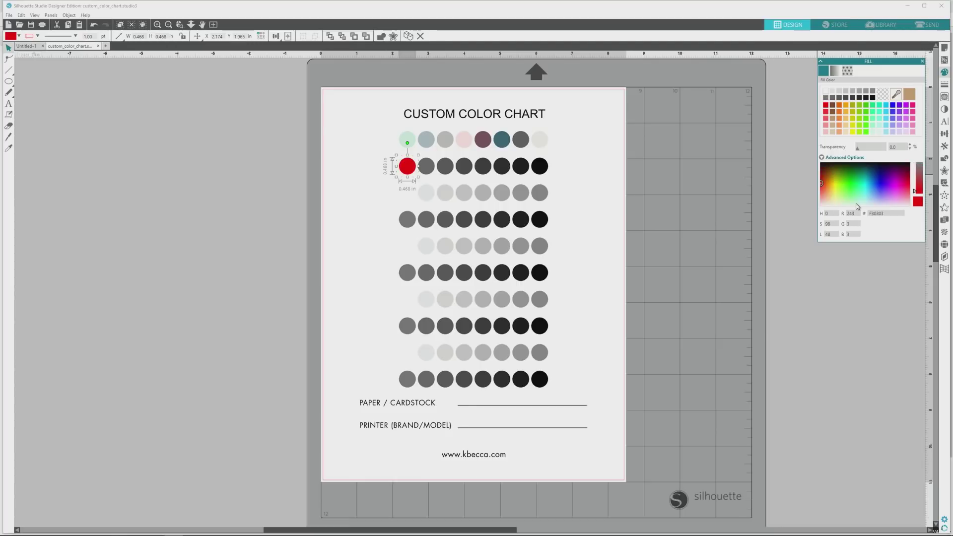
Fill the second circle of the second row with the palette's dark green, hex 033939
{"action": "left_click", "coordinate": [426, 166]}
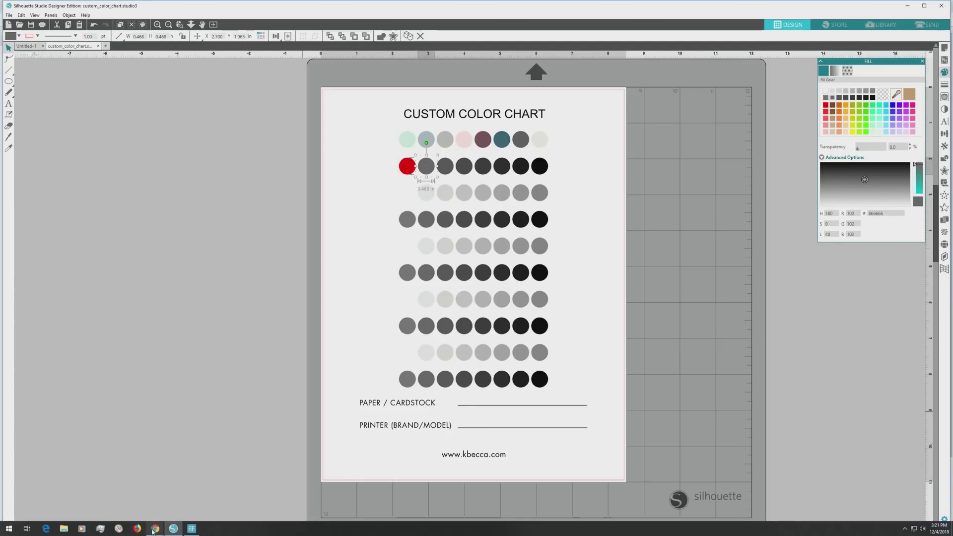
{"action": "mouse_move", "coordinate": [154, 528]}
{"action": "left_click", "coordinate": [41, 497]}
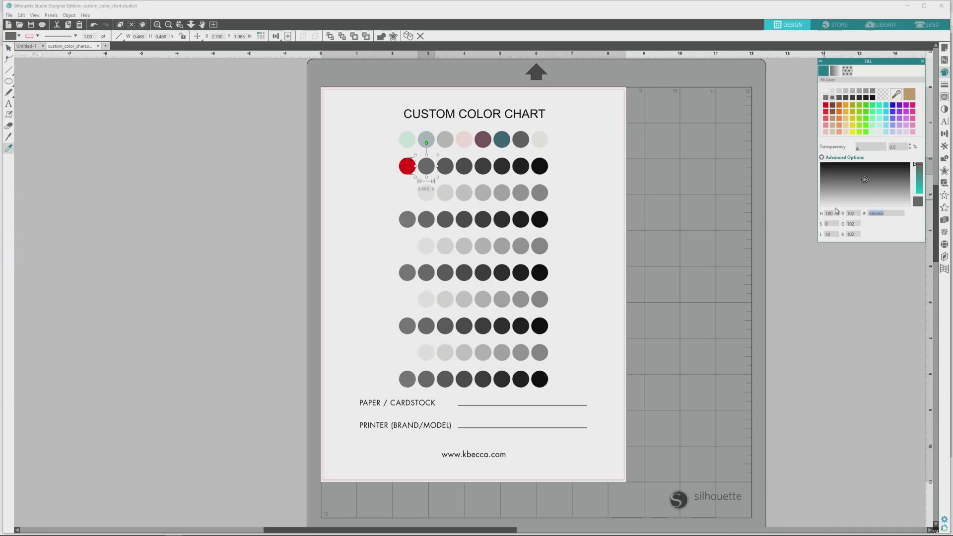
{"action": "key", "text": "Return"}
Select the third circle of the second row, then open the palette's 00e9dc color on color-hex, its shade 00746e and that shade's tint b2d5d3
{"action": "left_click", "coordinate": [445, 167]}
{"action": "mouse_move", "coordinate": [187, 530]}
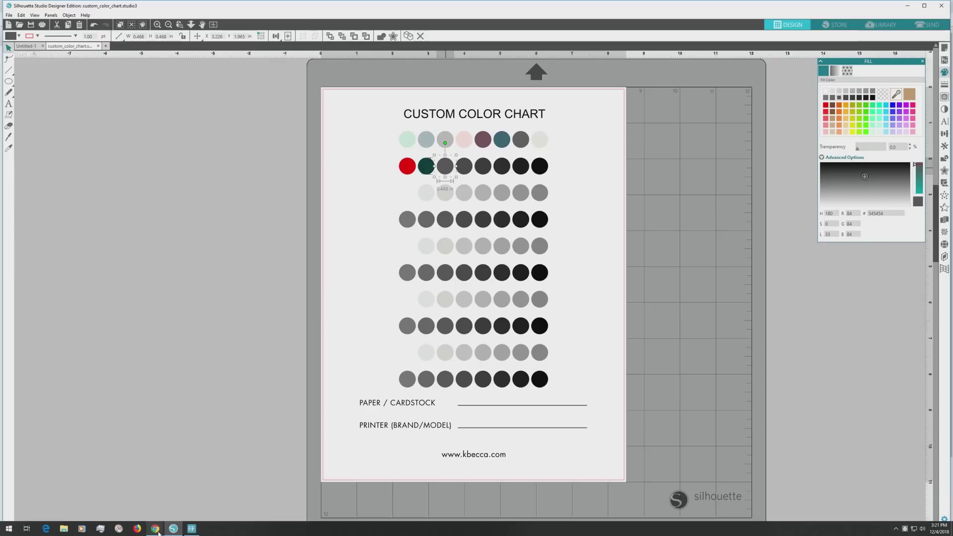
{"action": "mouse_move", "coordinate": [155, 528]}
{"action": "left_click", "coordinate": [40, 493]}
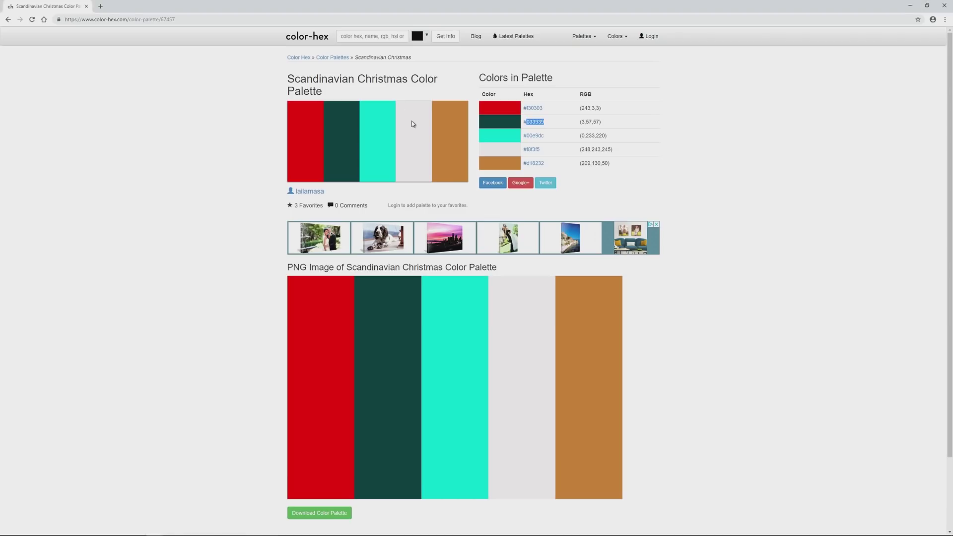
{"action": "left_click", "coordinate": [530, 136]}
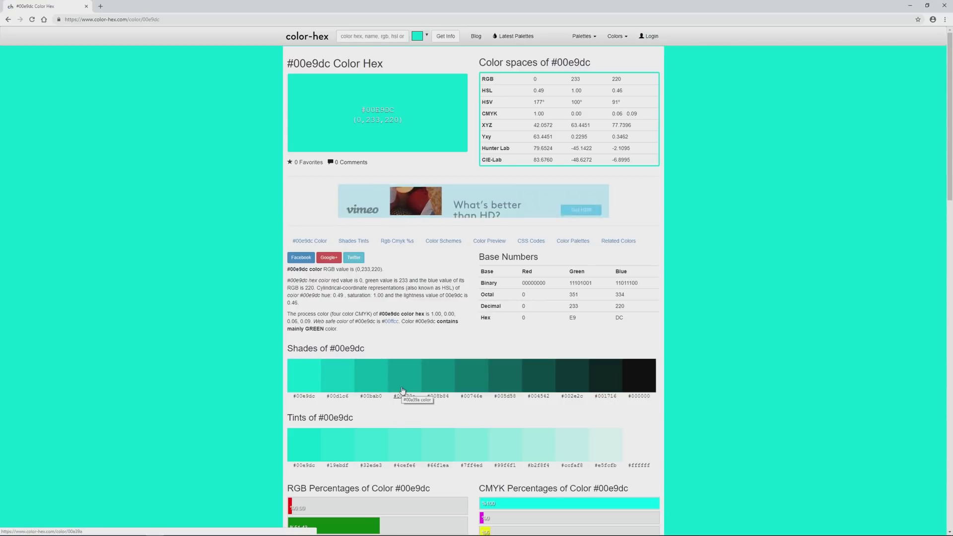
{"action": "left_click", "coordinate": [471, 381]}
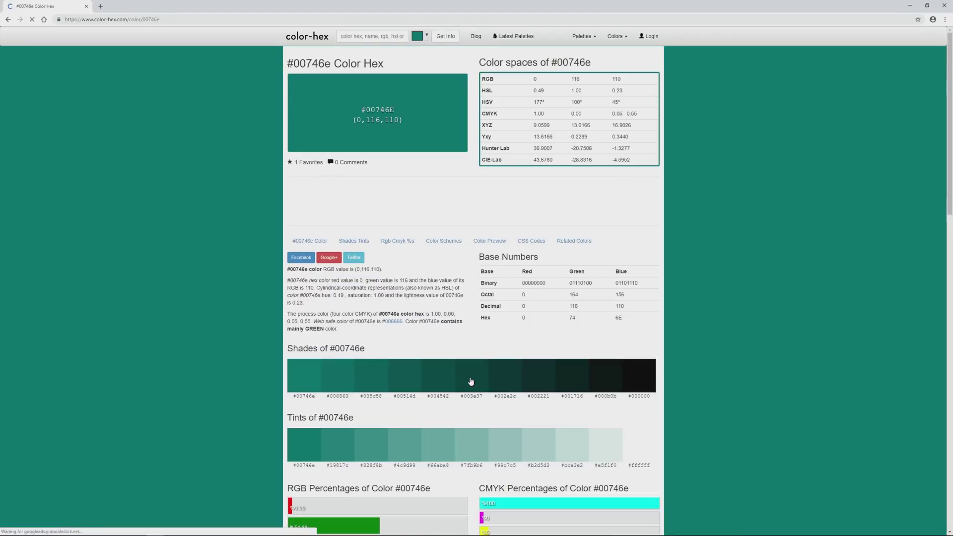
{"action": "left_click", "coordinate": [539, 449]}
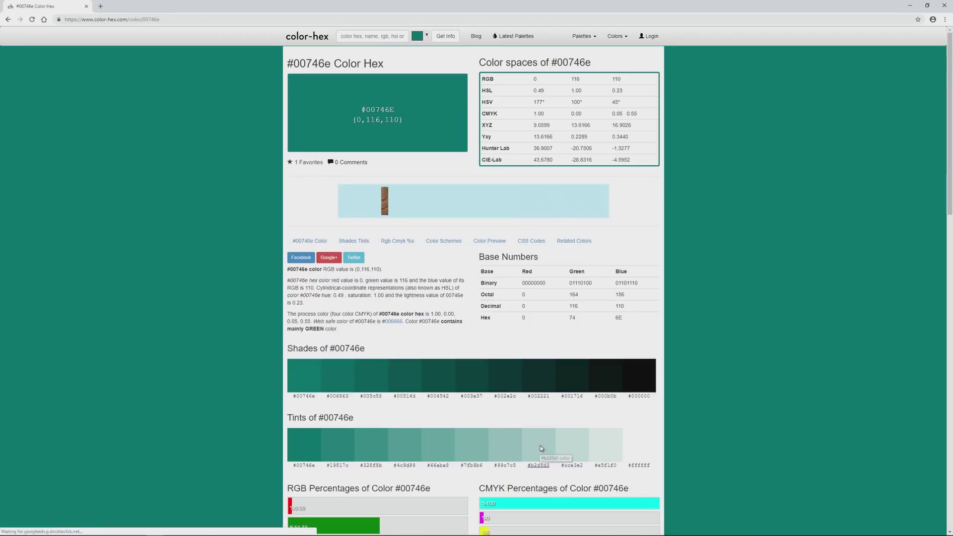
Copy the hex value b2d5d3 and fill the third circle of the second row with it in Silhouette Studio
{"action": "left_click_drag", "start_coordinate": [592, 63], "coordinate": [557, 63]}
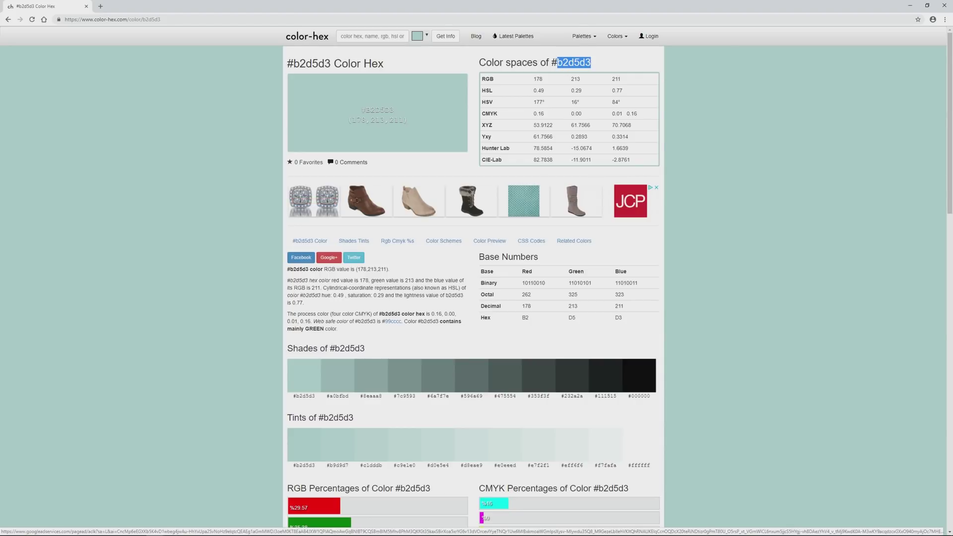
{"action": "left_click", "coordinate": [179, 529]}
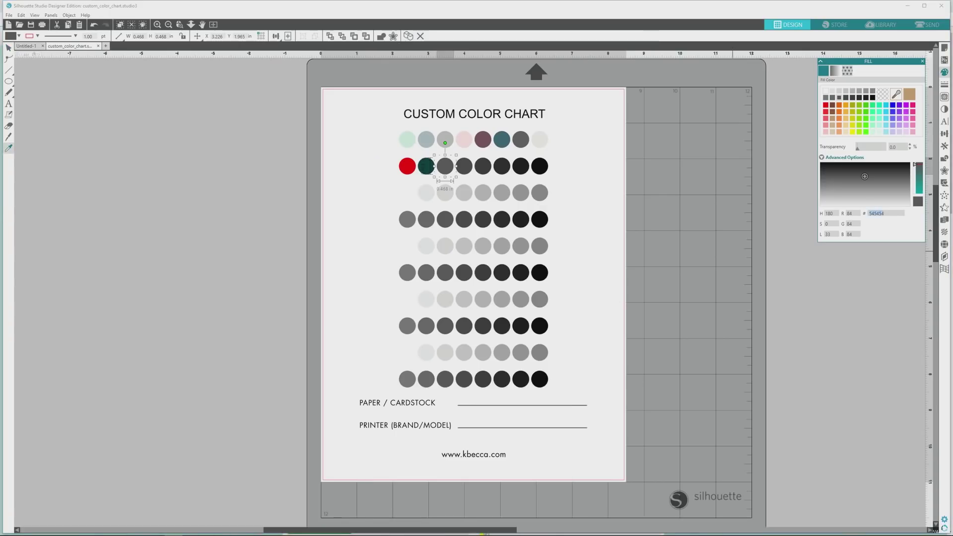
{"action": "left_click", "coordinate": [407, 139]}
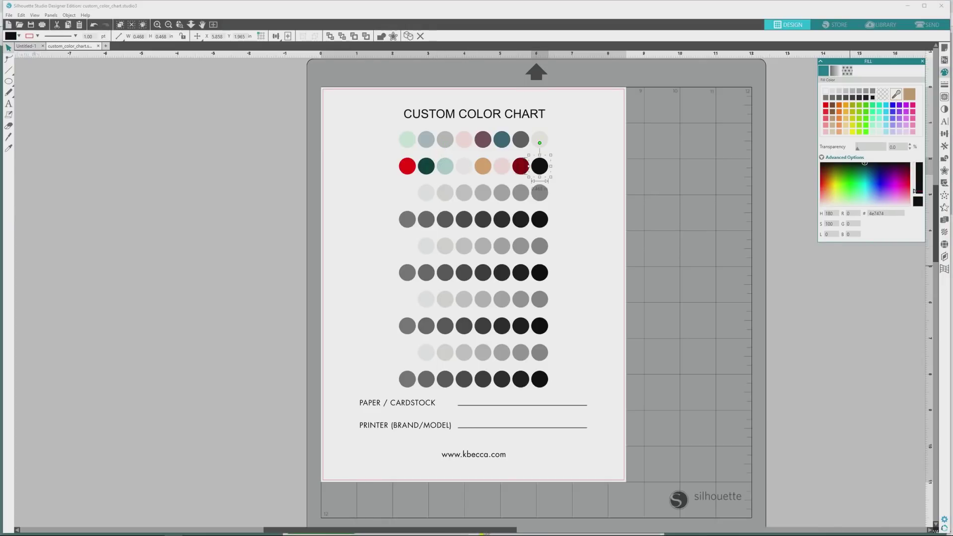
Fill the last circle of the second row with hex 4e7474 and save the color chart
{"action": "key", "text": "Return"}
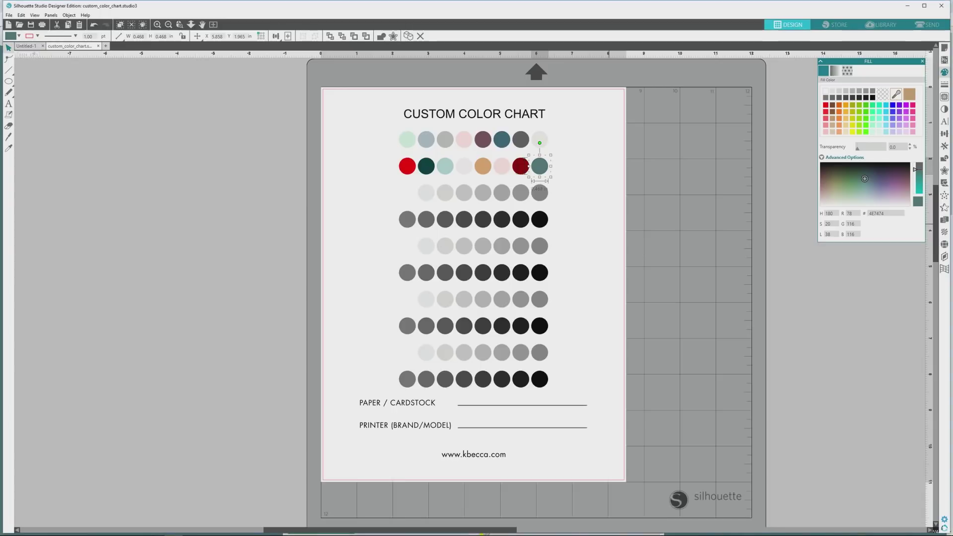
{"action": "key", "text": "Escape"}
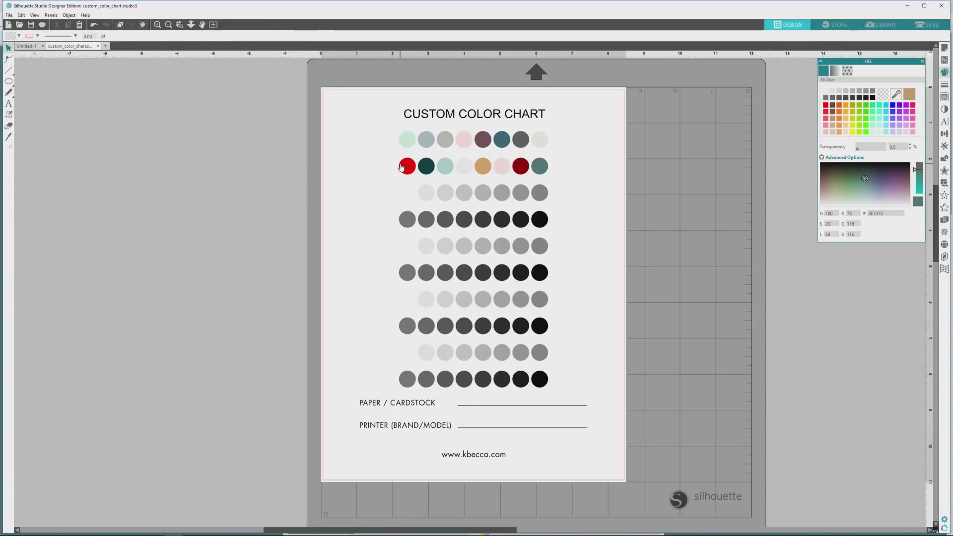
{"action": "left_click", "coordinate": [9, 15]}
{"action": "left_click", "coordinate": [43, 71]}
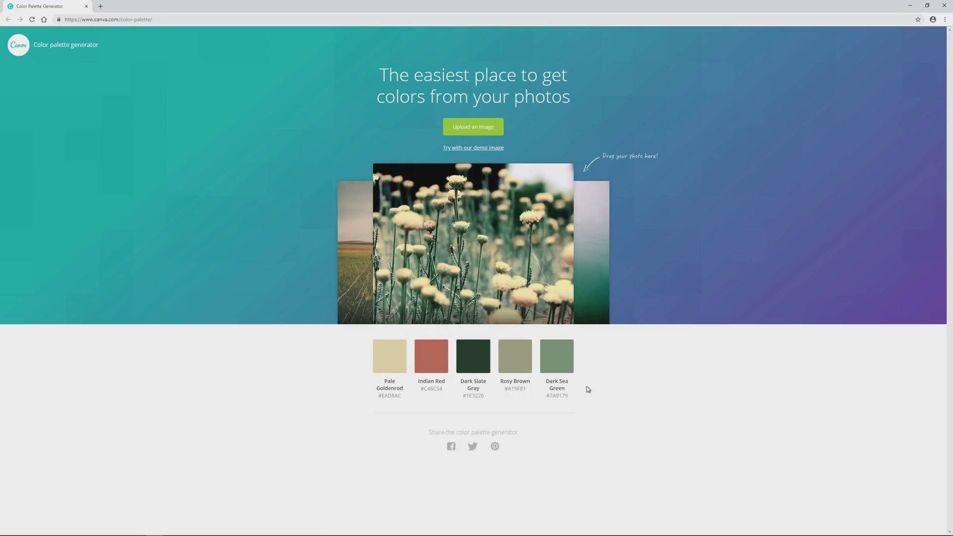
Copy the Pale Goldenrod color from Canva's color palette generator and fill the third row's first circle with EAD8AC in Silhouette Studio
{"action": "left_click", "coordinate": [400, 400]}
{"action": "mouse_move", "coordinate": [38, 533]}
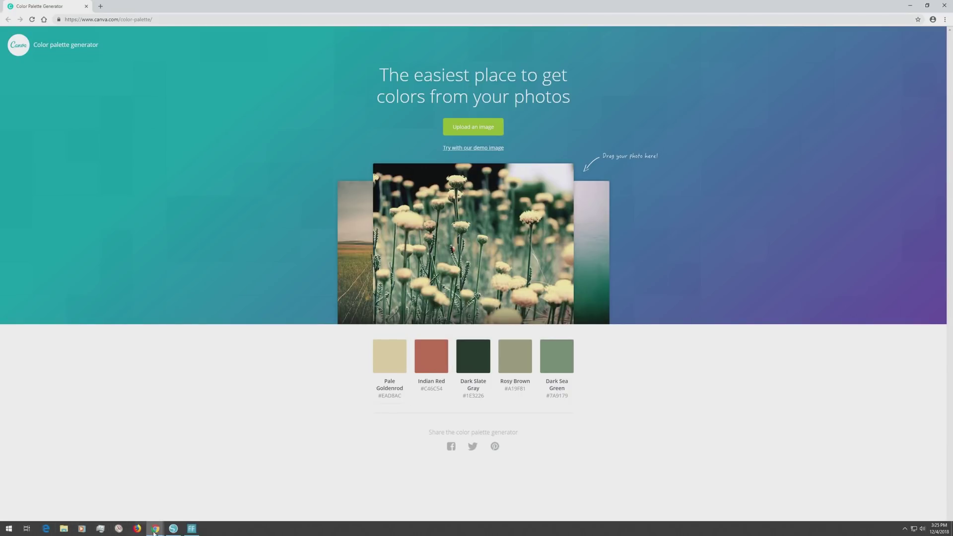
{"action": "left_click", "coordinate": [174, 532]}
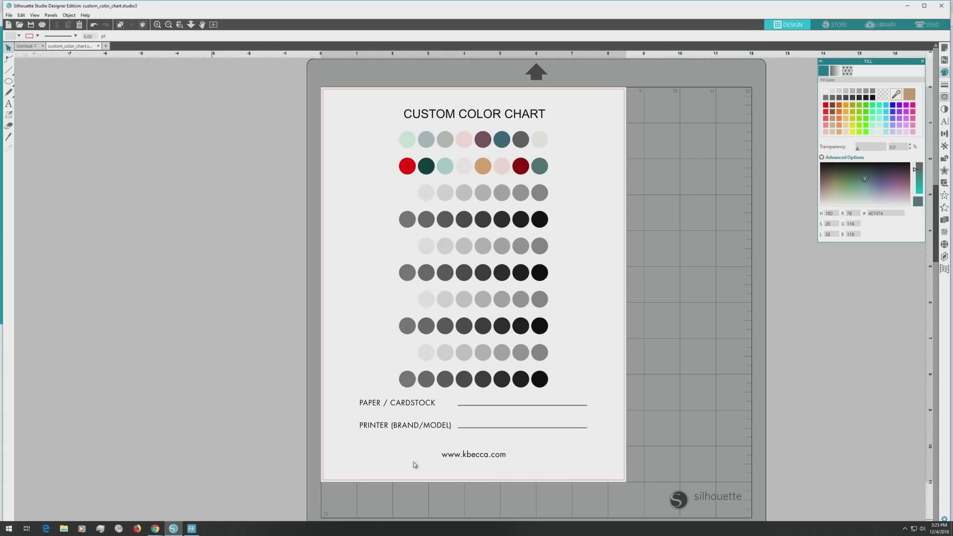
{"action": "left_click", "coordinate": [410, 200]}
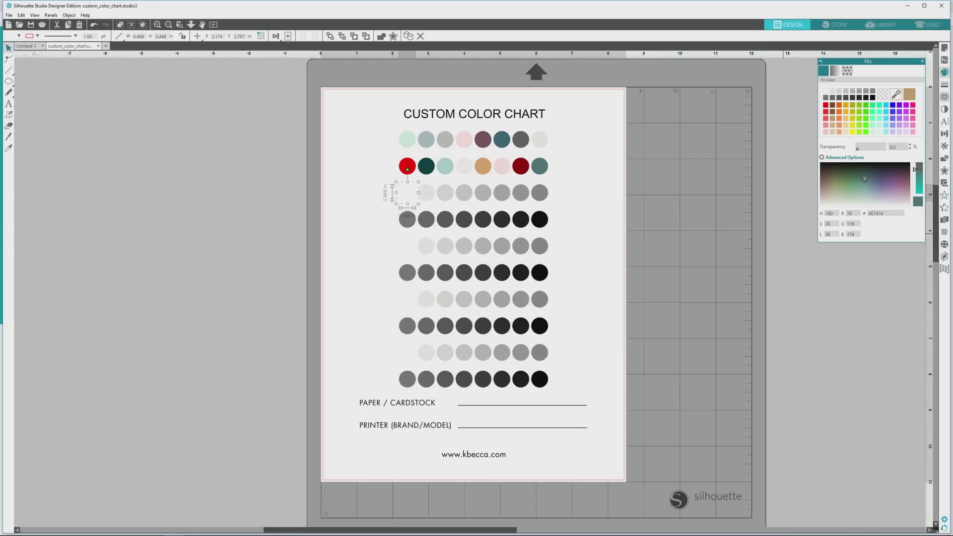
{"action": "left_click", "coordinate": [864, 204]}
{"action": "type", "text": "#EAD8AC"}
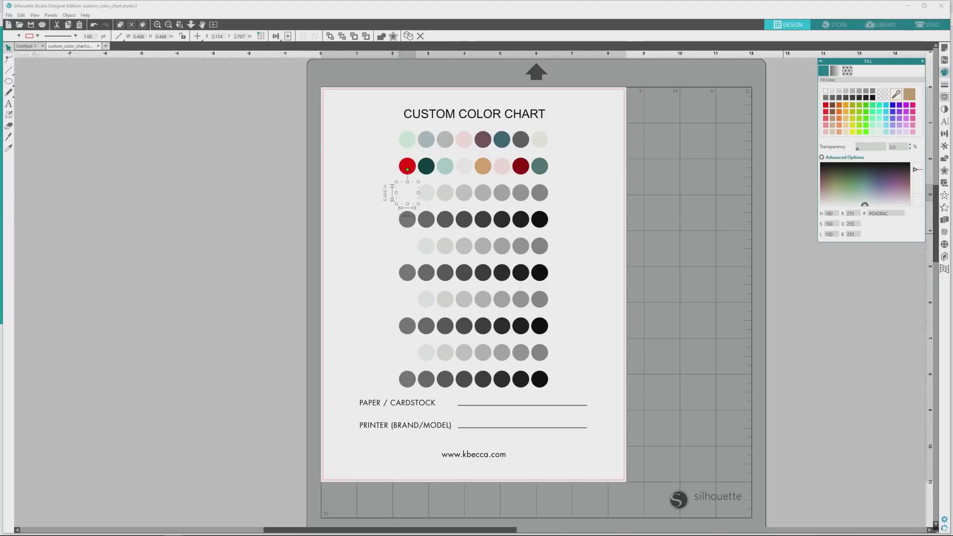
{"action": "key", "text": "Home"}
{"action": "key", "text": "Delete"}
{"action": "key", "text": "Return"}
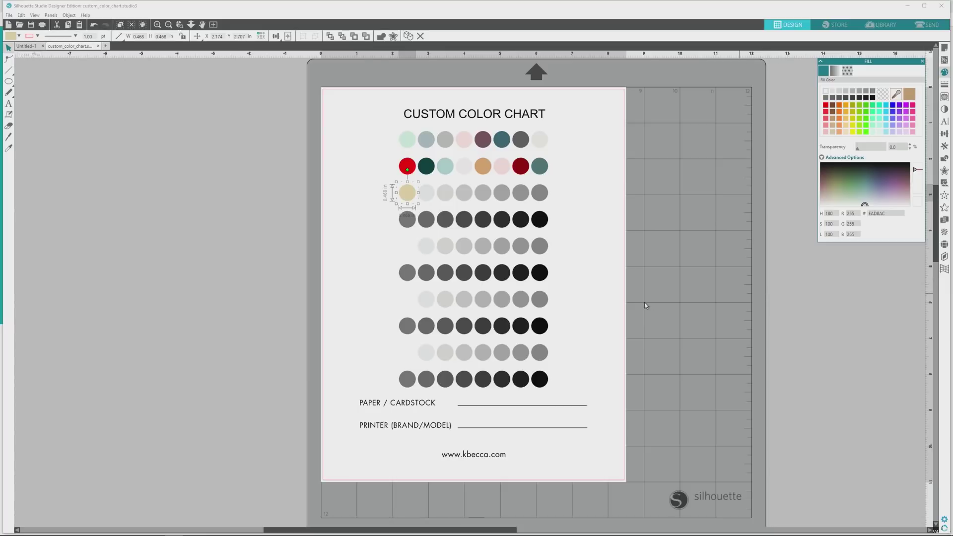
Copy Dark Sea Green from the Canva palette and fill the fifth circle of the third row with hex 7A9179
{"action": "key", "text": "alt+Tab"}
{"action": "left_click", "coordinate": [556, 358]}
{"action": "left_click", "coordinate": [173, 528]}
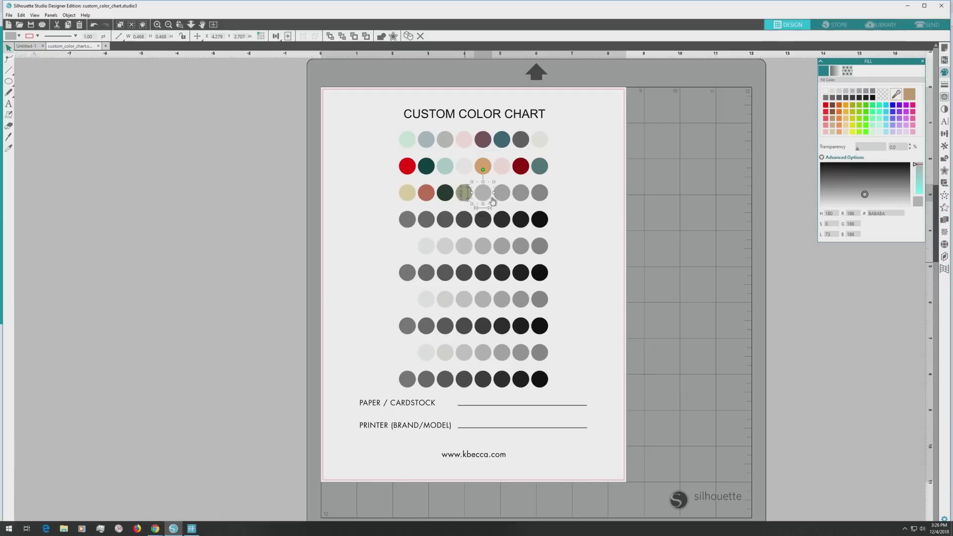
{"action": "double_click", "coordinate": [884, 210]}
{"action": "type", "text": "#7A9179"}
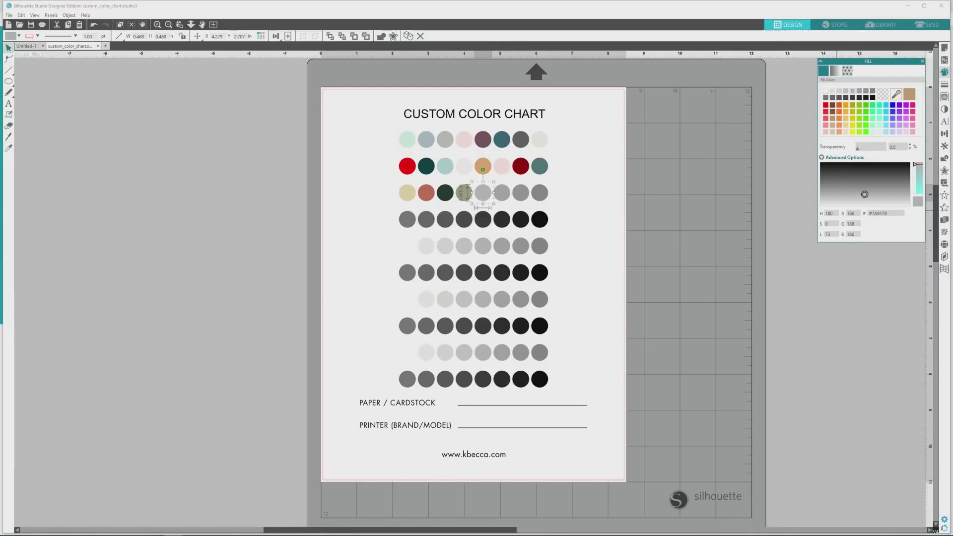
{"action": "key", "text": "Return"}
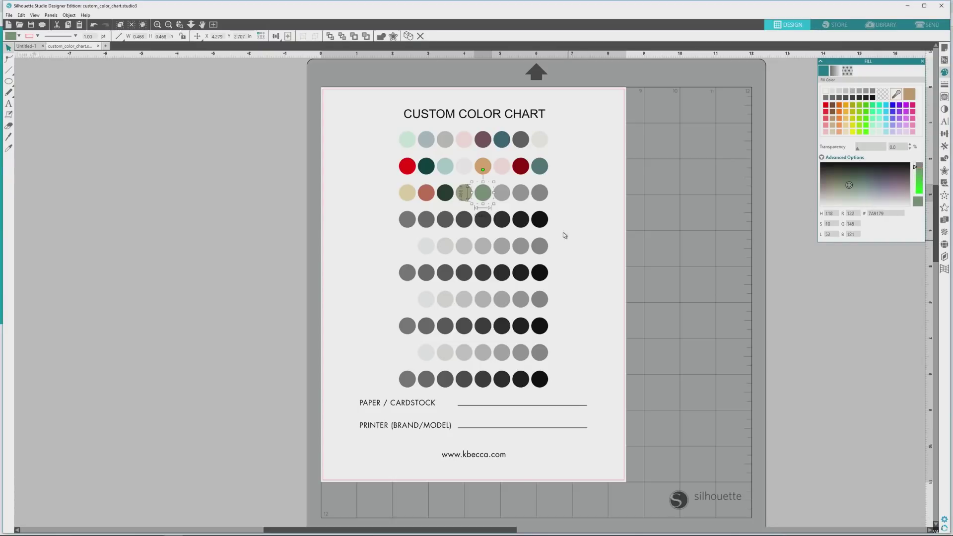
Delete the last three gray circles of the third row
{"action": "left_click", "coordinate": [569, 239]}
{"action": "left_click_drag", "start_coordinate": [553, 203], "coordinate": [496, 181]}
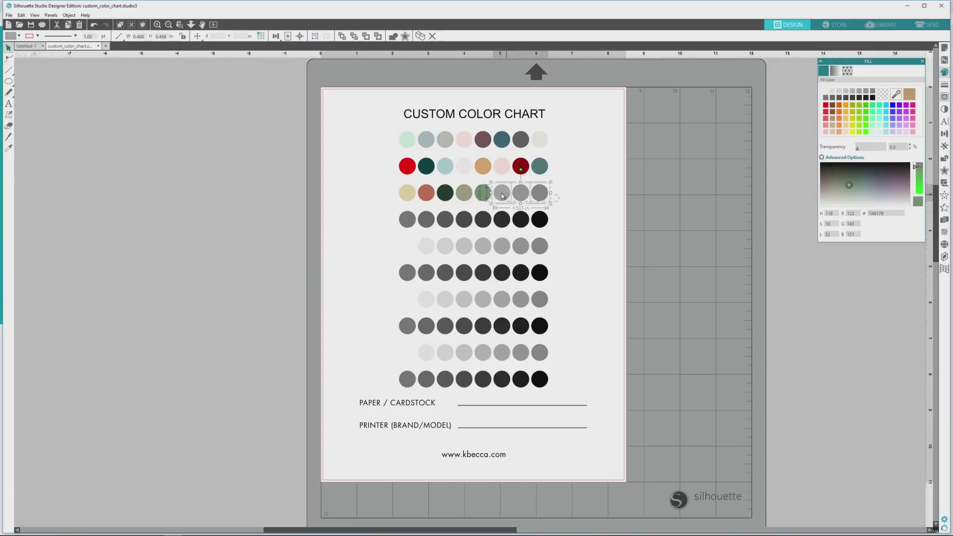
{"action": "key", "text": "Delete"}
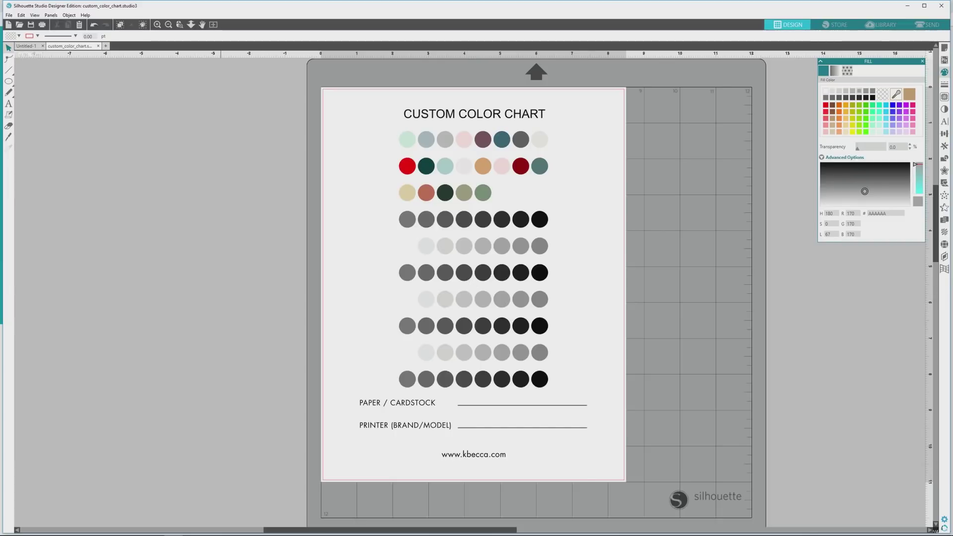
Switch to Canva's color palette generator and upload the image kbecca_freshstart_scribbles_paper
{"action": "mouse_move", "coordinate": [168, 529]}
{"action": "left_click", "coordinate": [188, 505]}
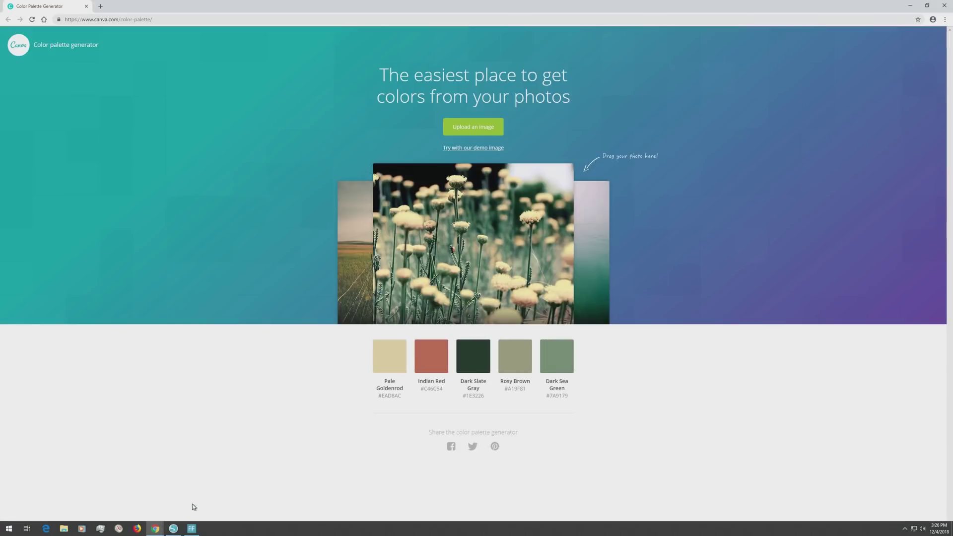
{"action": "left_click", "coordinate": [481, 132]}
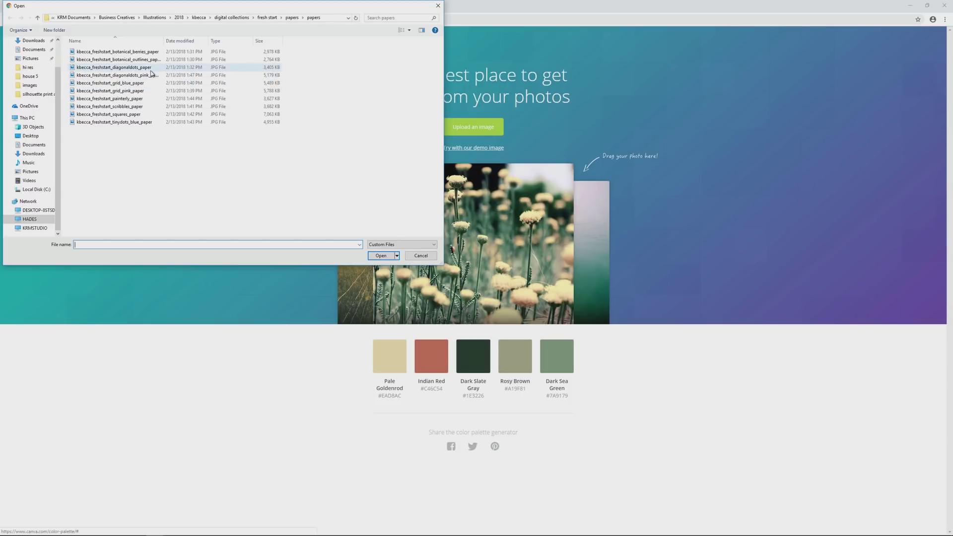
{"action": "left_click", "coordinate": [133, 106]}
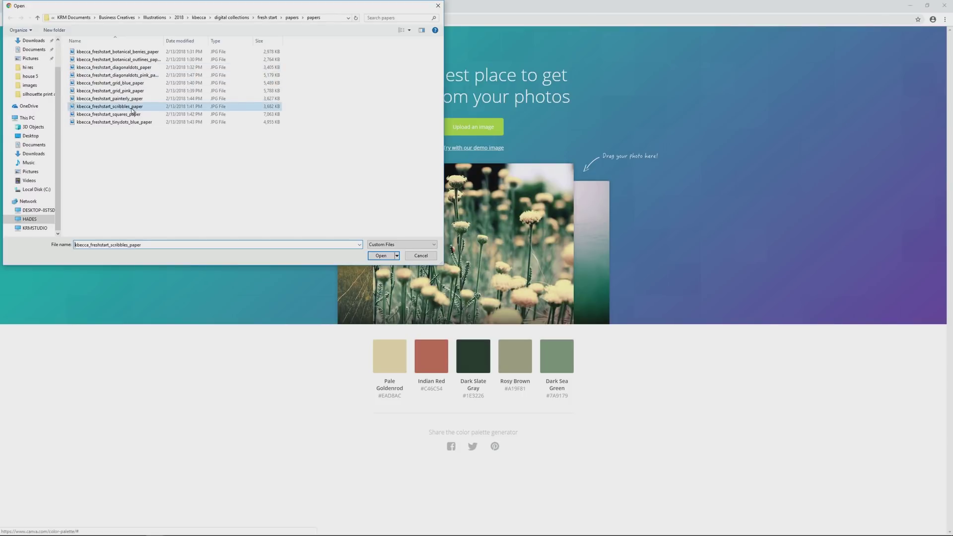
{"action": "left_click", "coordinate": [382, 256]}
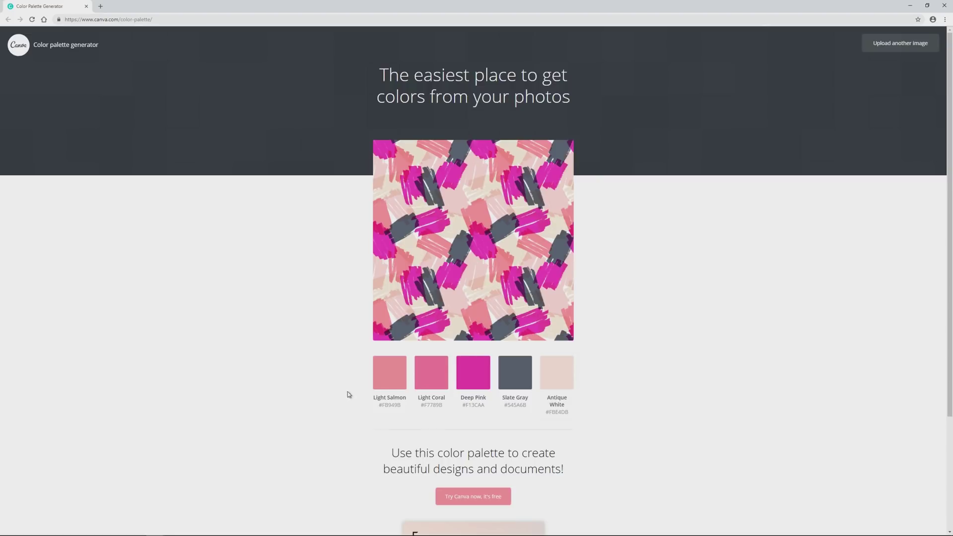
Copy Light Salmon from the generated palette and fill the first circle of the fourth row with hex FB949B in Silhouette Studio
{"action": "left_click", "coordinate": [393, 382]}
{"action": "left_click", "coordinate": [173, 528]}
{"action": "type", "text": "FB949B"}
{"action": "key", "text": "Return"}
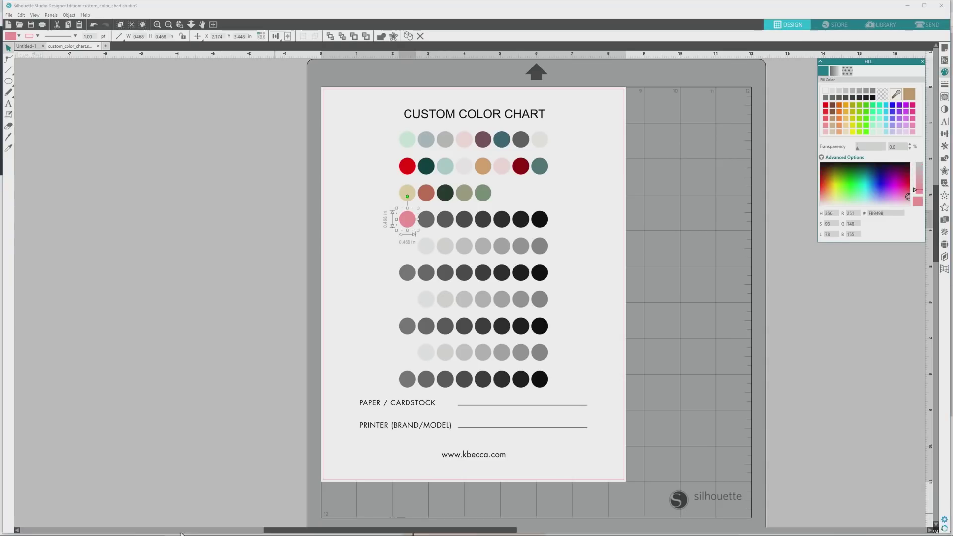
Switch back to Canva and copy the Light Coral hex value for the second circle of the fourth row
{"action": "mouse_move", "coordinate": [155, 530]}
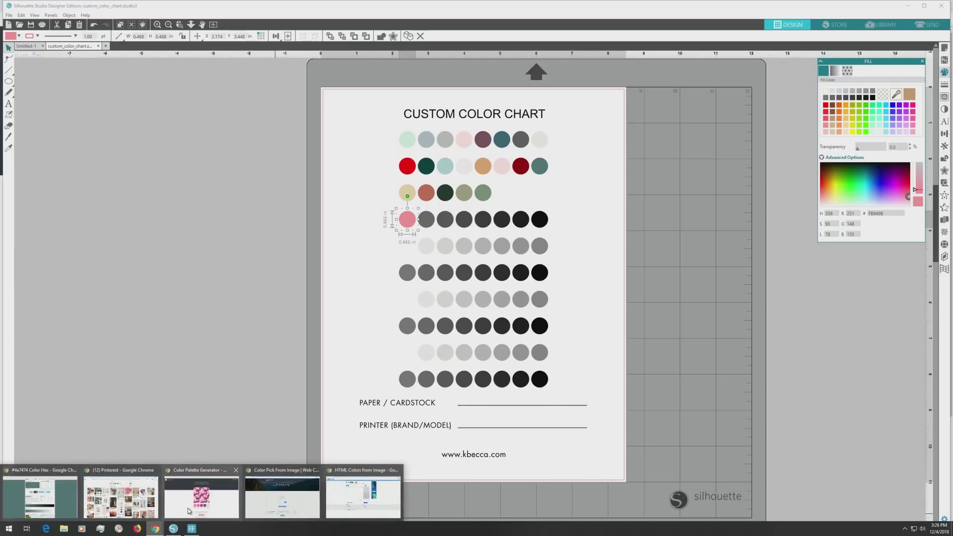
{"action": "left_click", "coordinate": [203, 491]}
{"action": "left_click", "coordinate": [429, 383]}
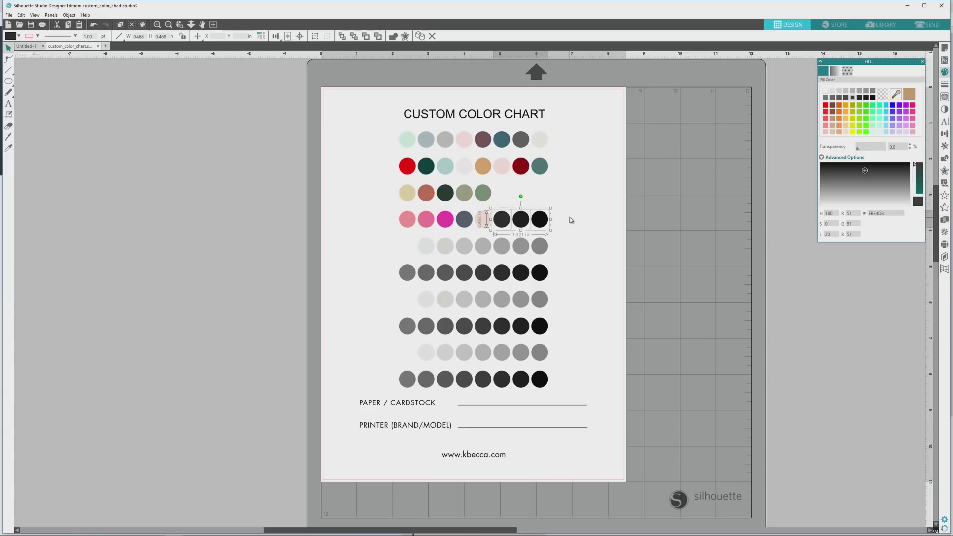
Delete the last three dark circles of the fourth row and save the color chart
{"action": "key", "text": "Delete"}
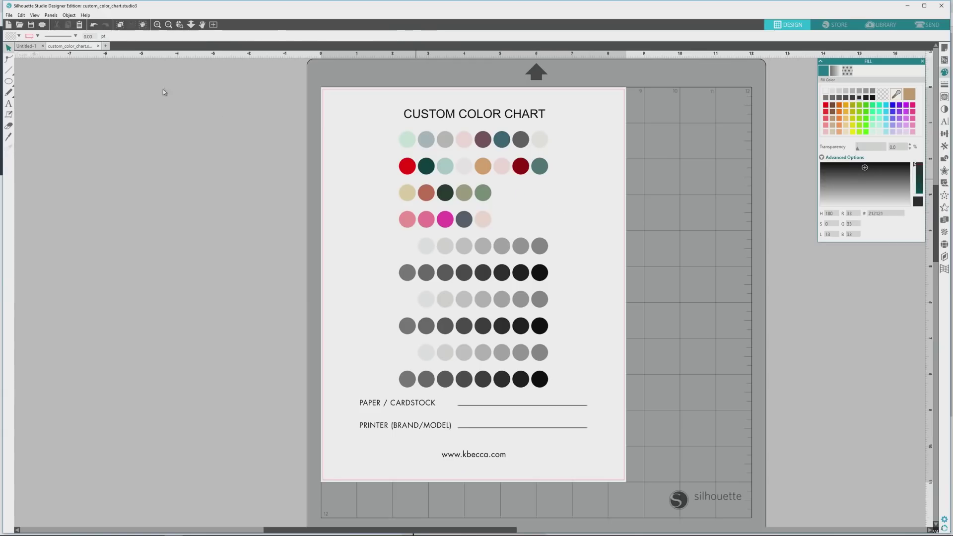
{"action": "left_click", "coordinate": [9, 15]}
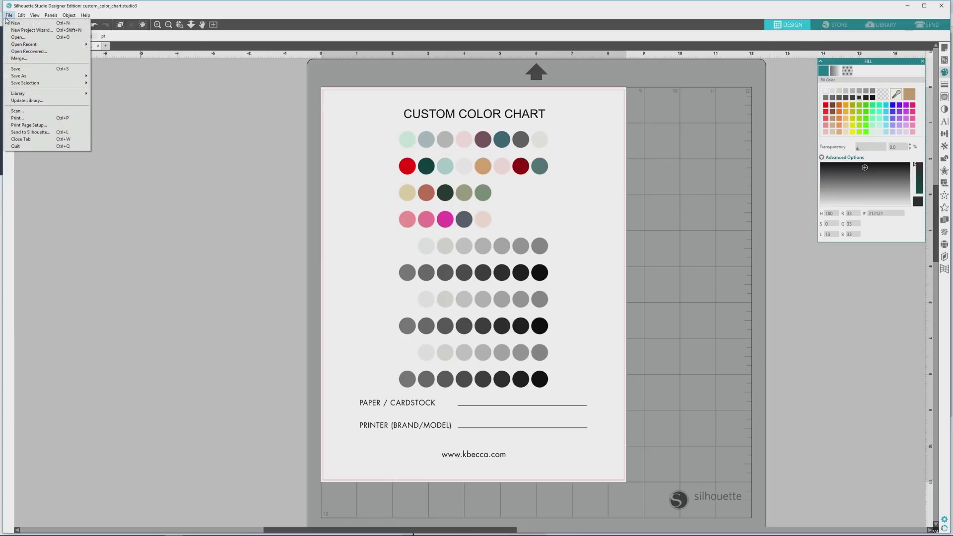
{"action": "left_click", "coordinate": [16, 68]}
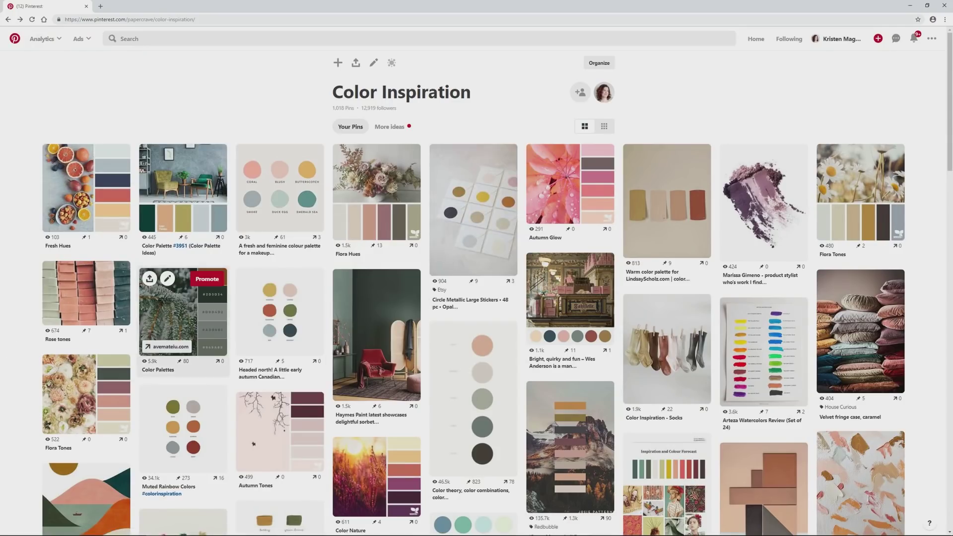
Browse the Color Inspiration board on Pinterest, open the Inspiration and Colour Forecast pin and copy its image address
{"action": "scroll", "coordinate": [184, 223], "scroll_direction": "down", "scroll_amount": 2}
{"action": "scroll", "coordinate": [184, 347], "scroll_direction": "down", "scroll_amount": 7}
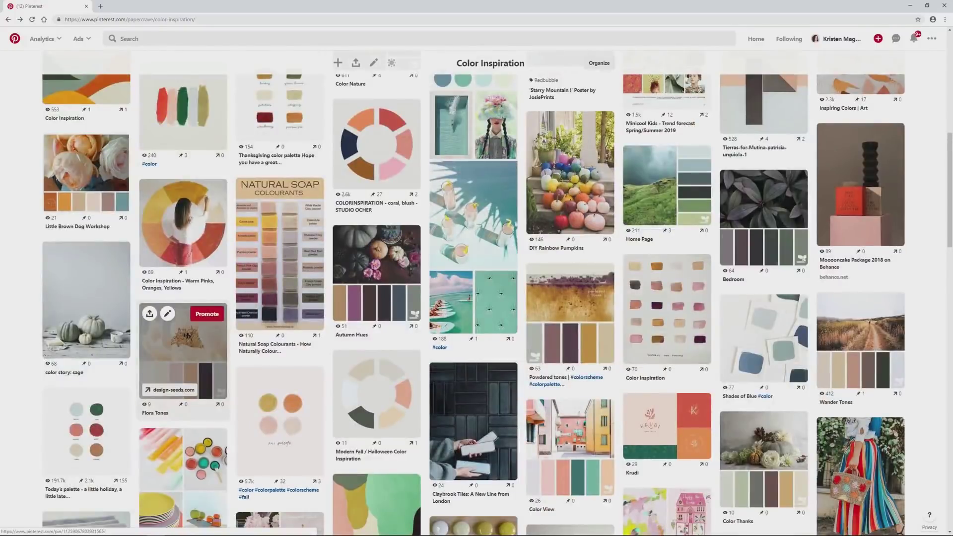
{"action": "scroll", "coordinate": [184, 322], "scroll_direction": "down", "scroll_amount": 5}
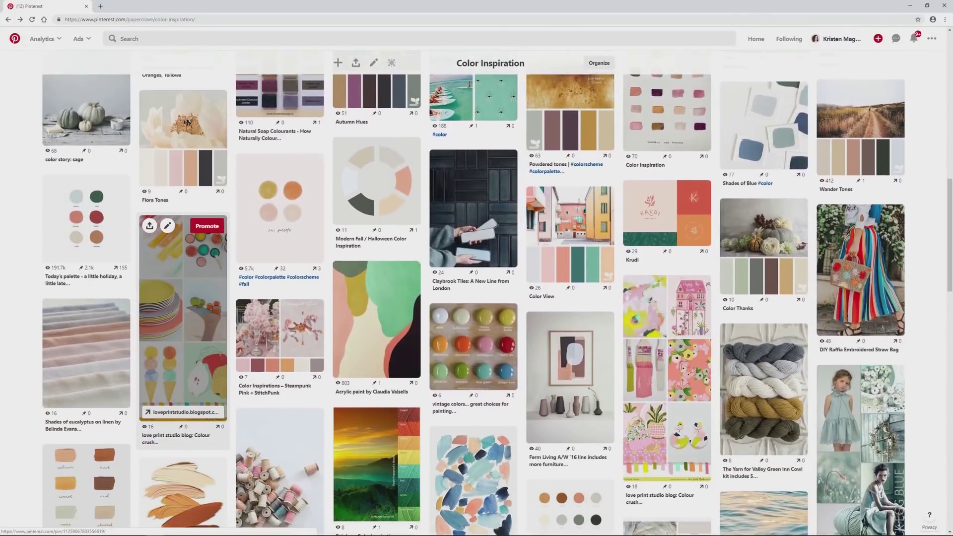
{"action": "scroll", "coordinate": [169, 402], "scroll_direction": "down", "scroll_amount": 3}
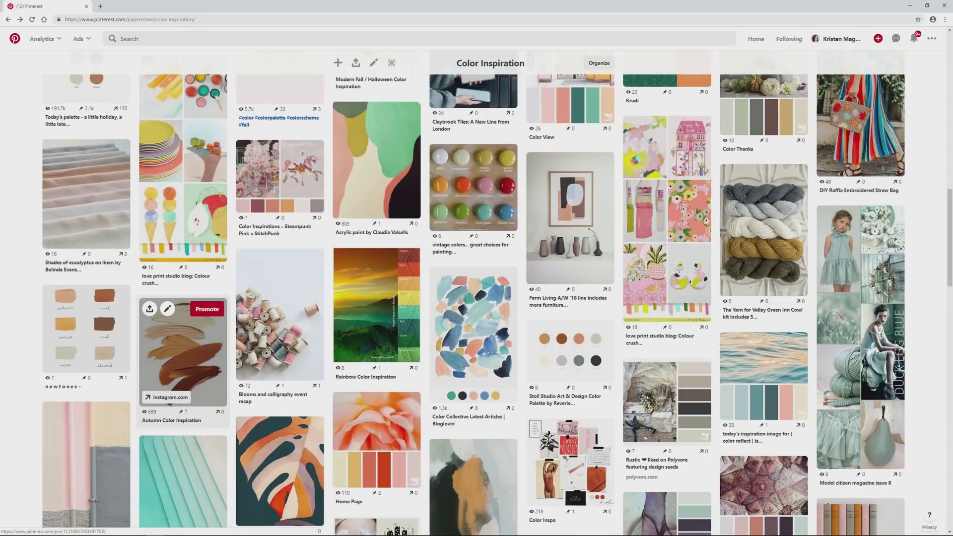
{"action": "scroll", "coordinate": [184, 377], "scroll_direction": "up", "scroll_amount": 6}
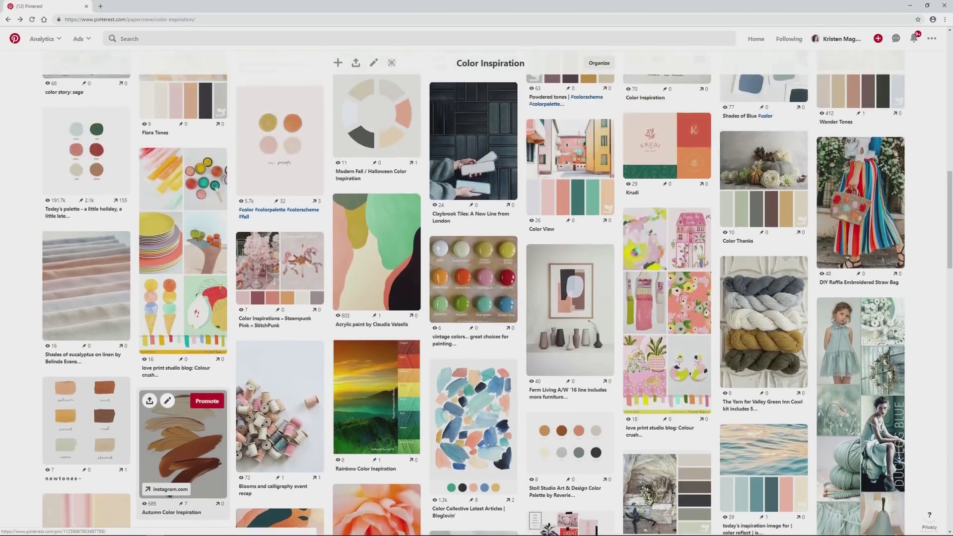
{"action": "scroll", "coordinate": [184, 298], "scroll_direction": "up", "scroll_amount": 3}
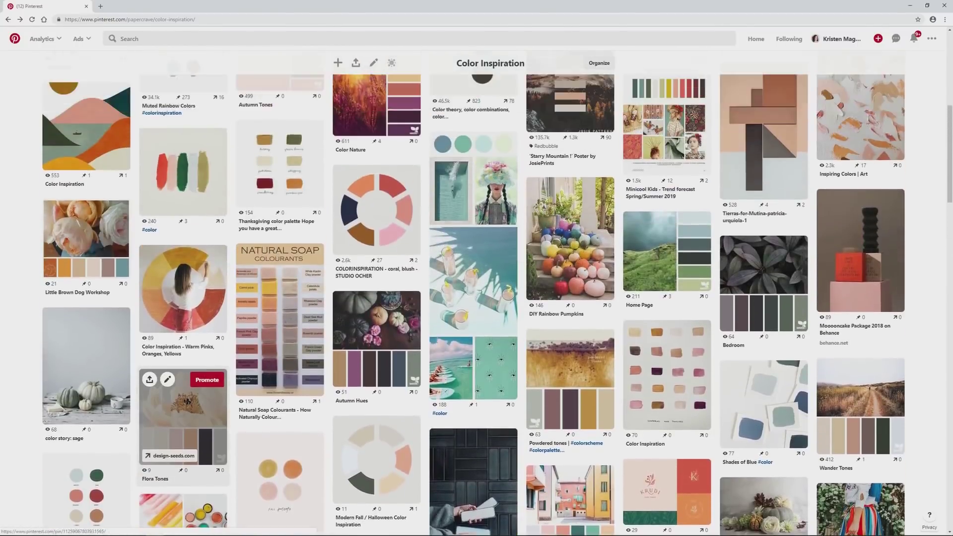
{"action": "scroll", "coordinate": [665, 271], "scroll_direction": "up", "scroll_amount": 3}
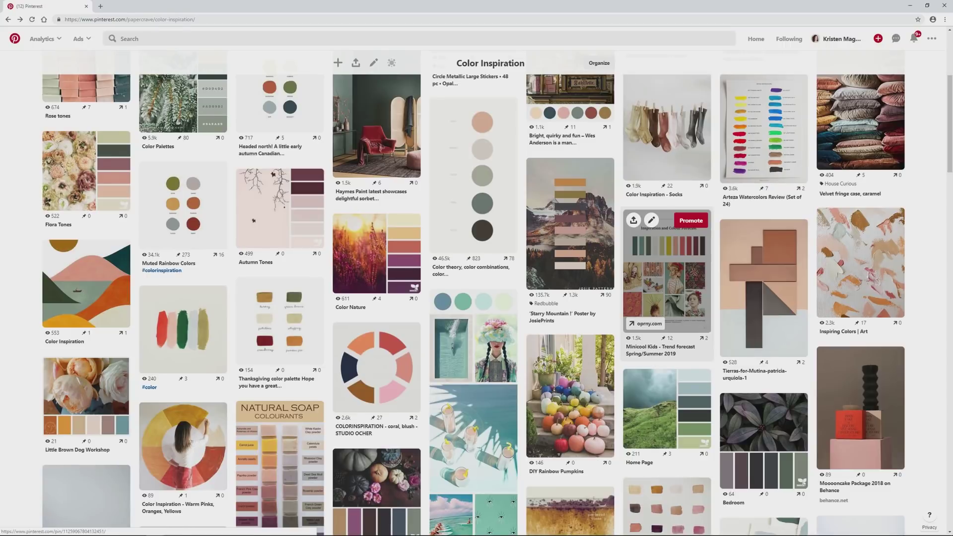
{"action": "left_click", "coordinate": [665, 278]}
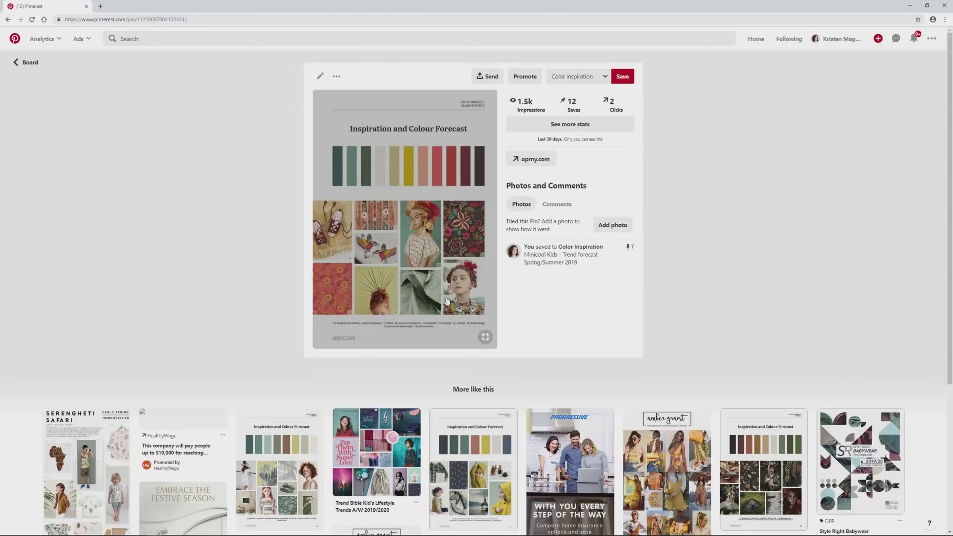
{"action": "right_click", "coordinate": [395, 311]}
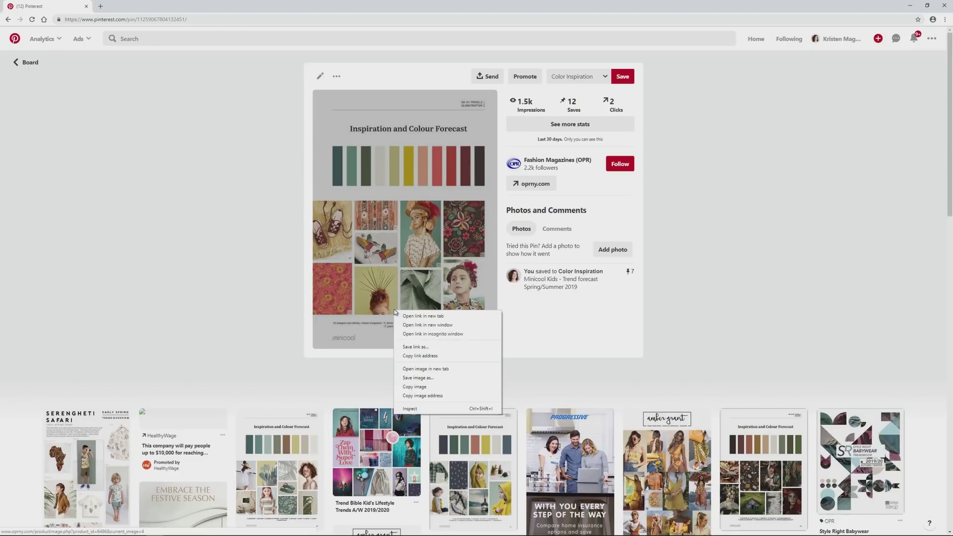
{"action": "left_click", "coordinate": [437, 395]}
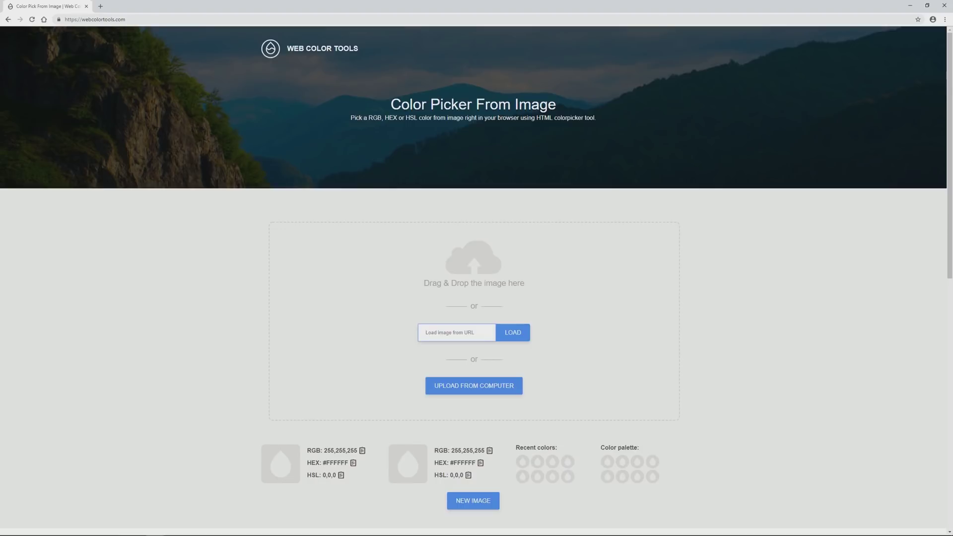
Load the copied image address into the Web Color Tools image color picker and review the image with its color palette
{"action": "key", "text": "ctrl+v"}
{"action": "left_click", "coordinate": [503, 333]}
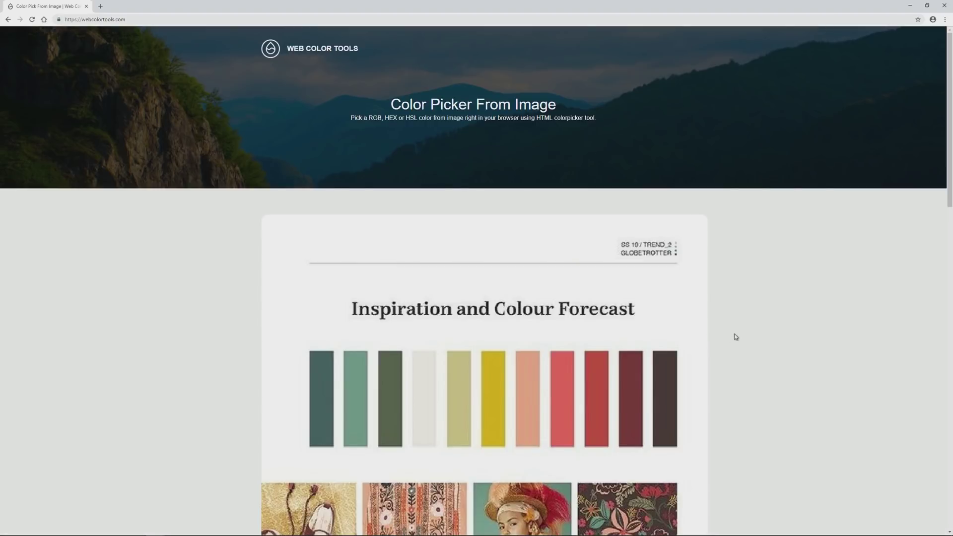
{"action": "scroll", "coordinate": [741, 333], "scroll_direction": "down", "scroll_amount": 10}
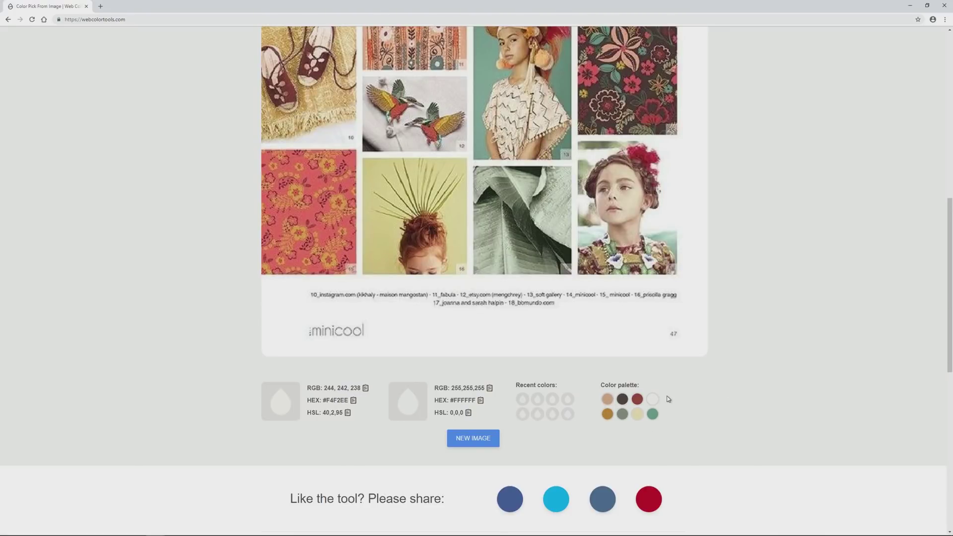
{"action": "scroll", "coordinate": [672, 402], "scroll_direction": "up", "scroll_amount": 4}
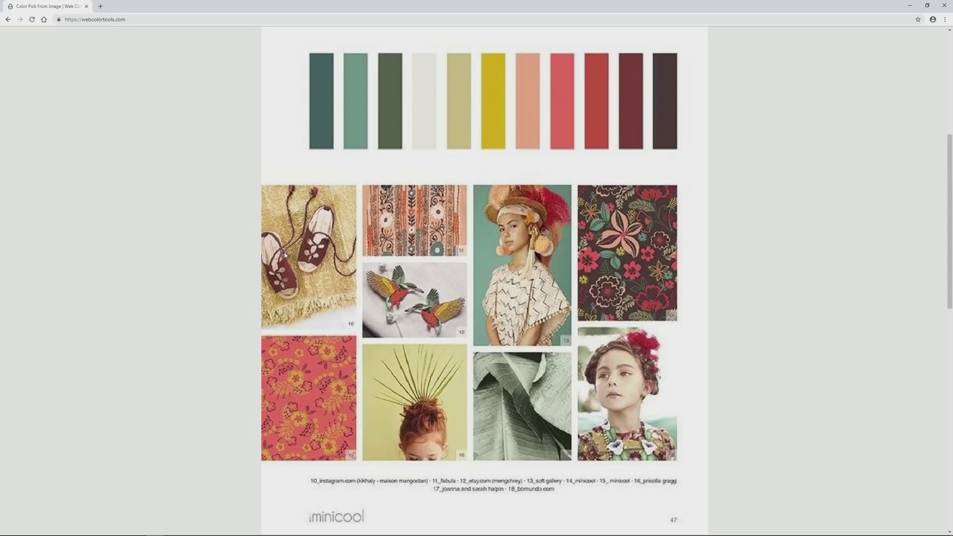
{"action": "scroll", "coordinate": [284, 255], "scroll_direction": "down", "scroll_amount": 4}
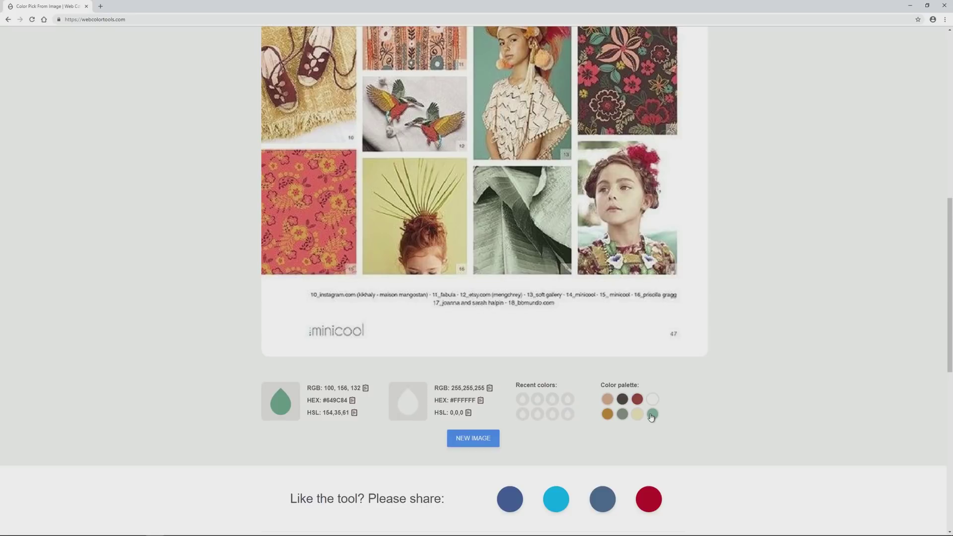
Copy hex D2A685 from the first palette color and fill the first circle of the fifth row with it in Silhouette Studio
{"action": "left_click", "coordinate": [606, 400]}
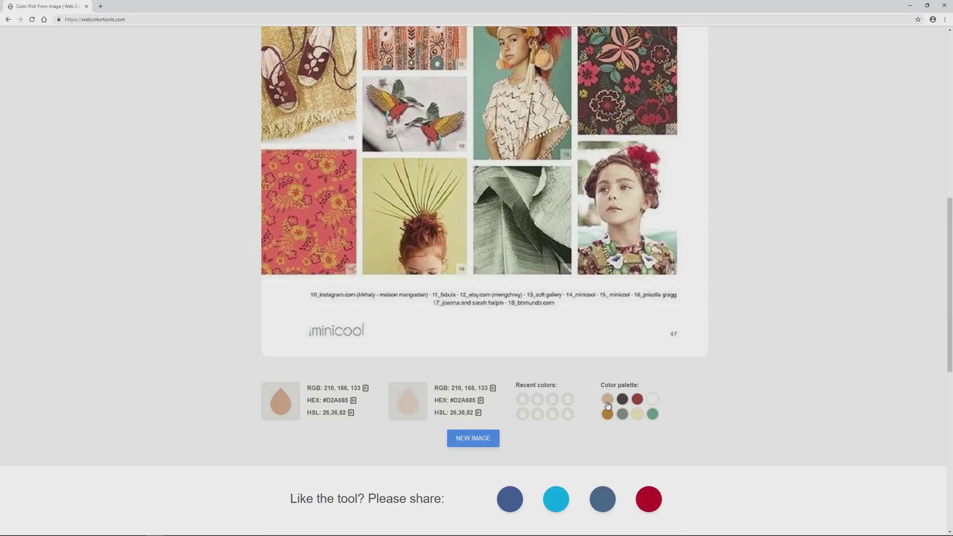
{"action": "left_click_drag", "start_coordinate": [453, 400], "coordinate": [475, 399]}
{"action": "key", "text": "ctrl+c"}
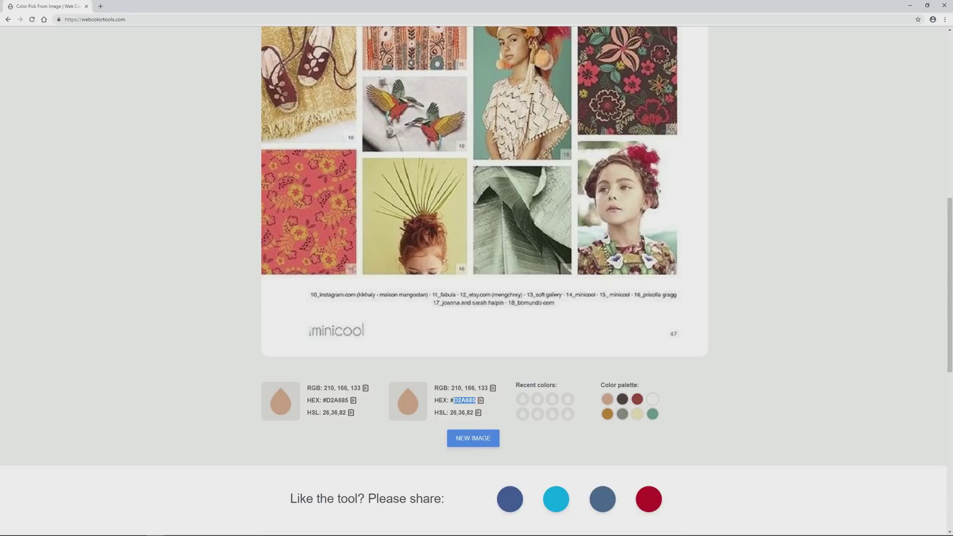
{"action": "left_click", "coordinate": [173, 528]}
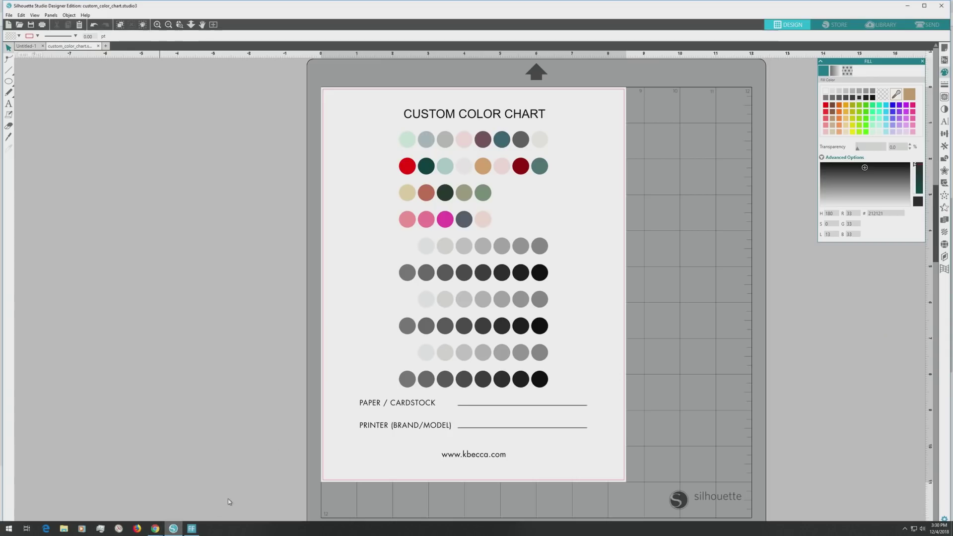
{"action": "left_click", "coordinate": [405, 248]}
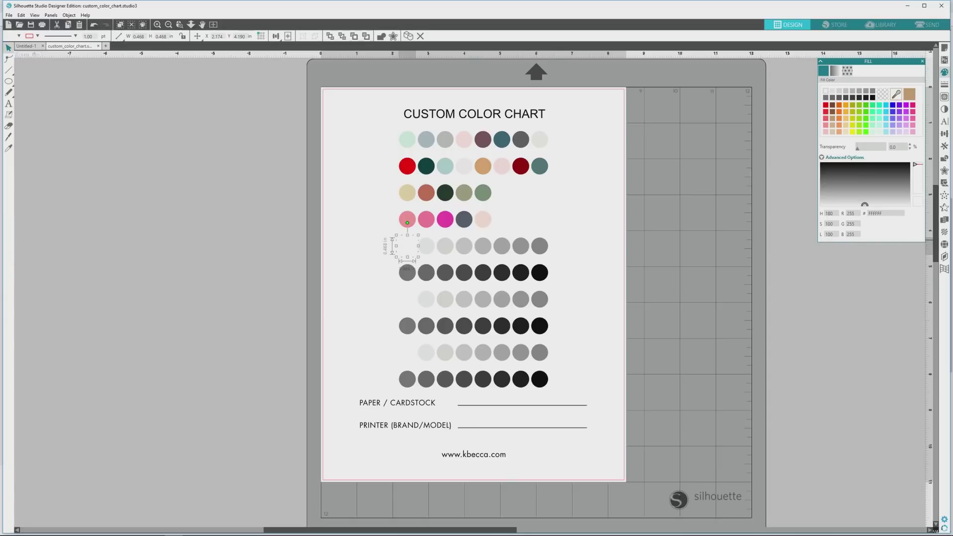
{"action": "key", "text": "ctrl+v"}
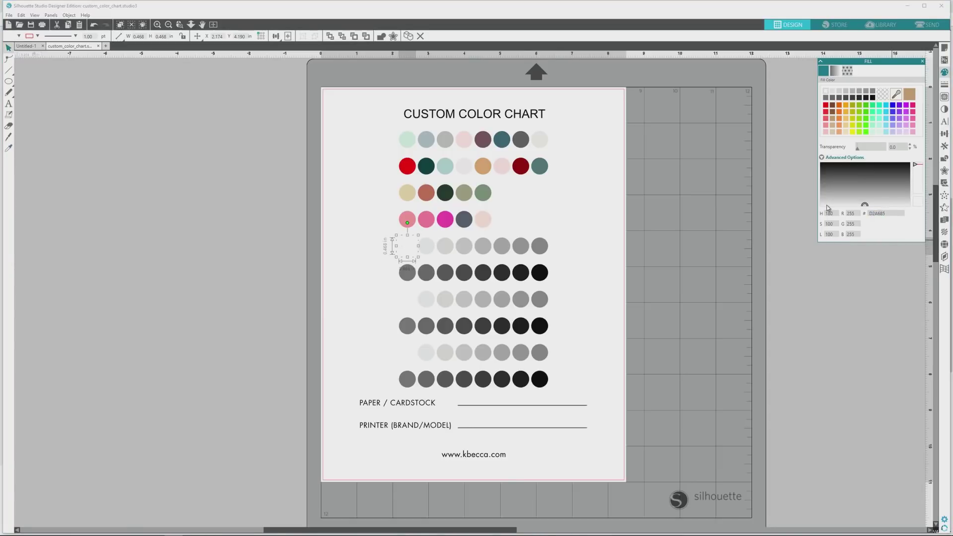
{"action": "key", "text": "Return"}
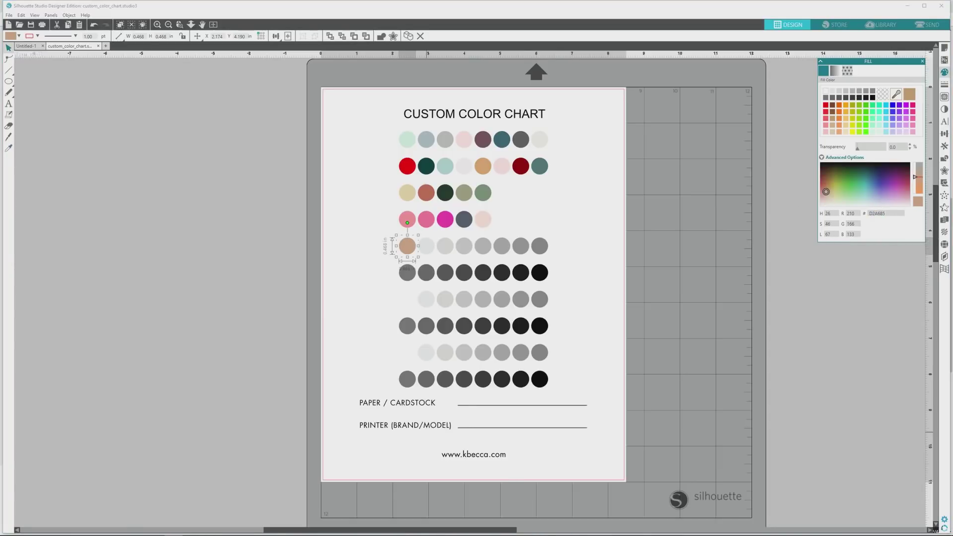
Switch back to Web Color Tools, pick the second palette color and copy its hex value 473E35
{"action": "mouse_move", "coordinate": [158, 532]}
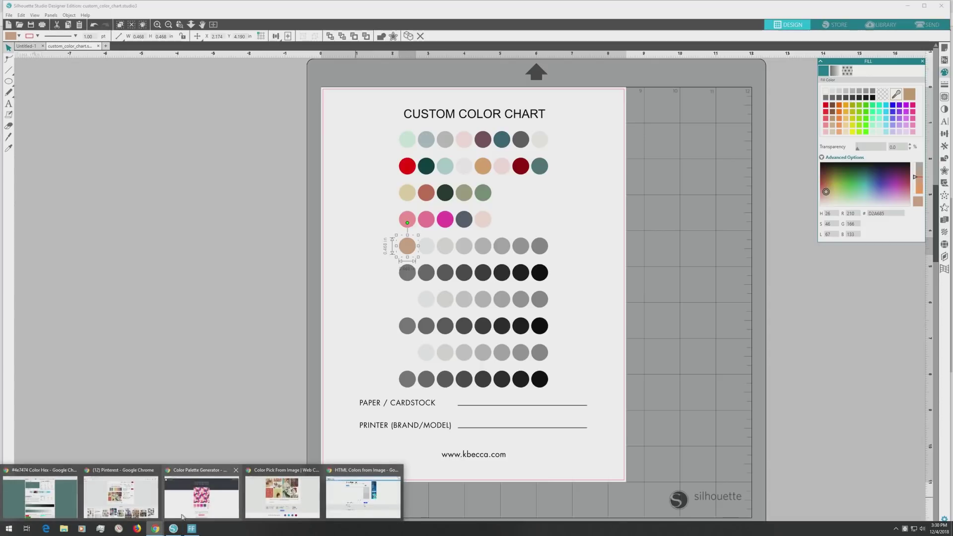
{"action": "left_click", "coordinate": [264, 507]}
{"action": "left_click", "coordinate": [621, 398]}
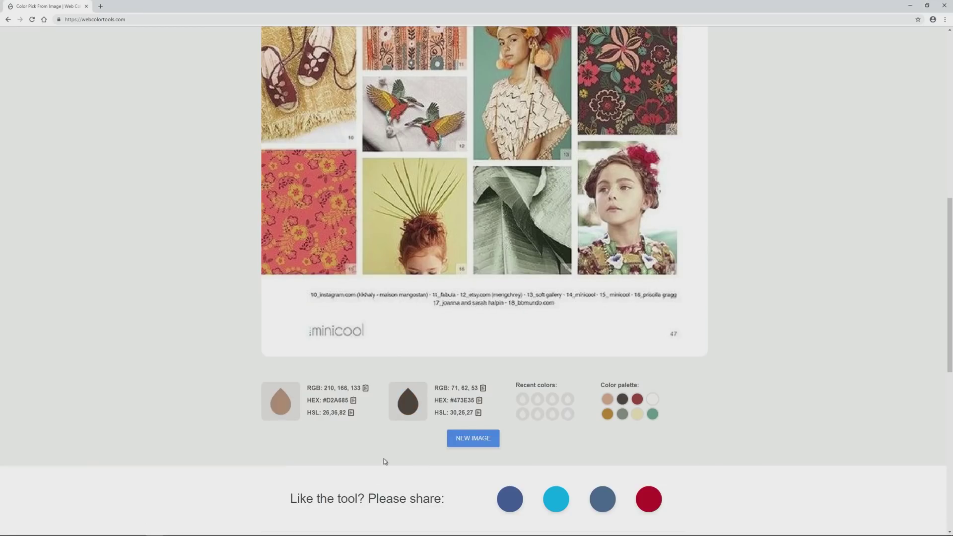
{"action": "left_click_drag", "start_coordinate": [474, 400], "coordinate": [456, 400]}
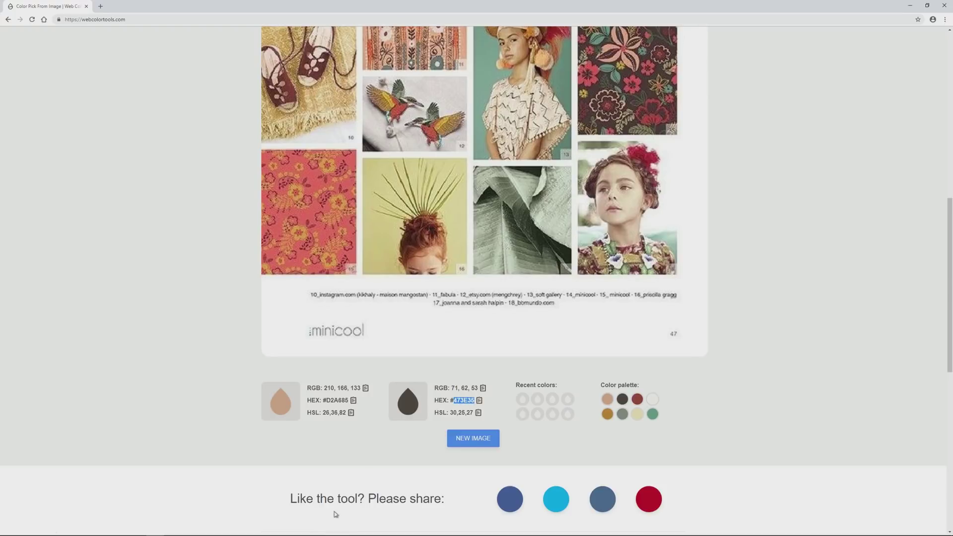
Return to the Pinterest board, open the six-color Coral, Blush and Butterscotch palette pin and copy its image address
{"action": "key", "text": "alt+Tab"}
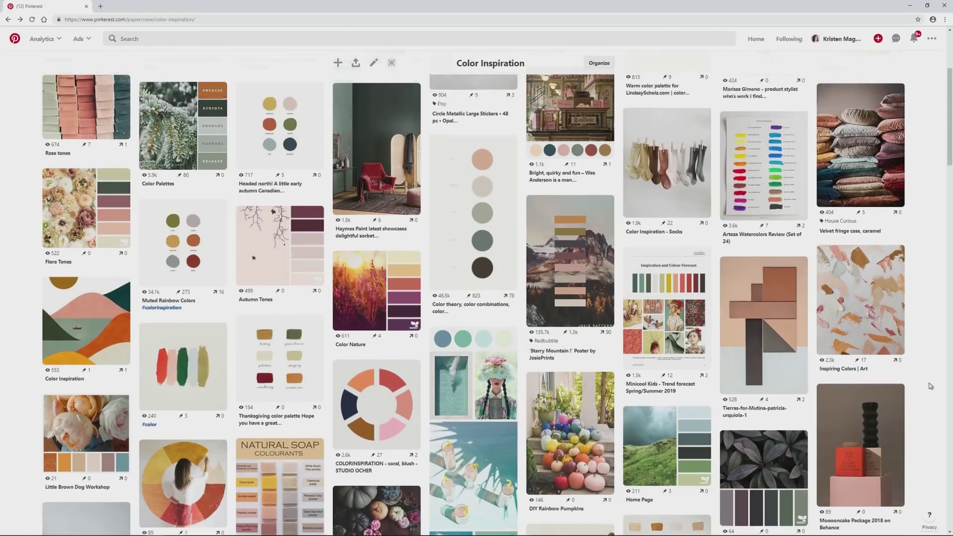
{"action": "scroll", "coordinate": [930, 386], "scroll_direction": "up", "scroll_amount": 2}
{"action": "scroll", "coordinate": [930, 386], "scroll_direction": "up", "scroll_amount": 1}
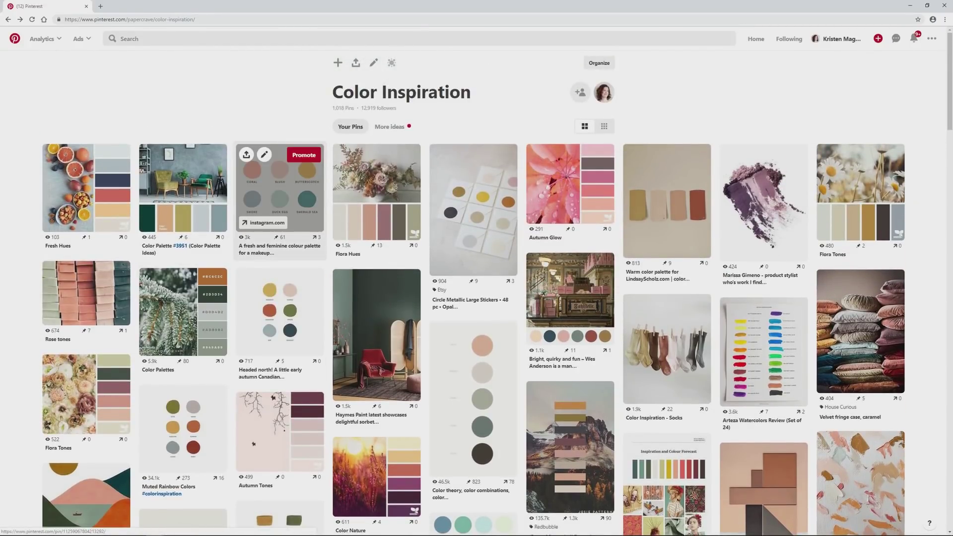
{"action": "left_click", "coordinate": [280, 198]}
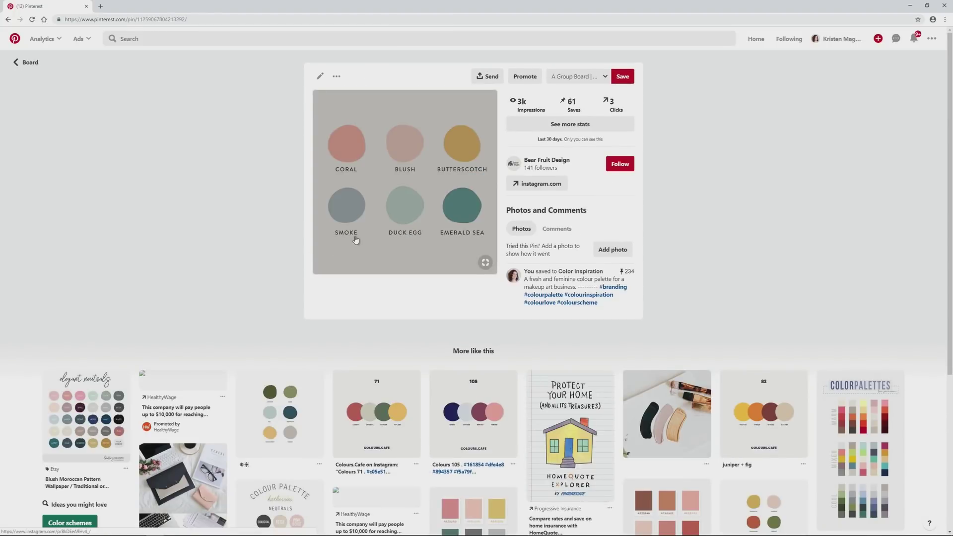
{"action": "right_click", "coordinate": [355, 237]}
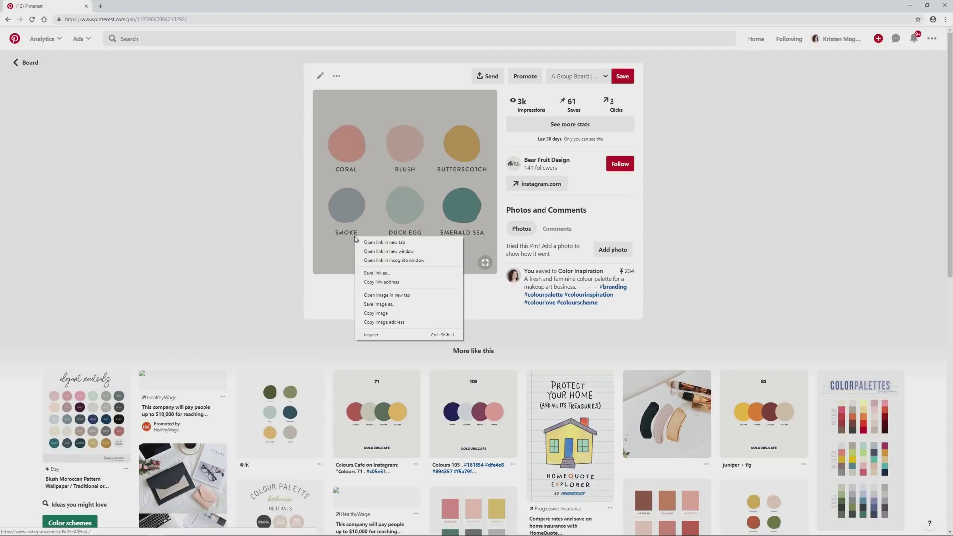
{"action": "left_click", "coordinate": [381, 322]}
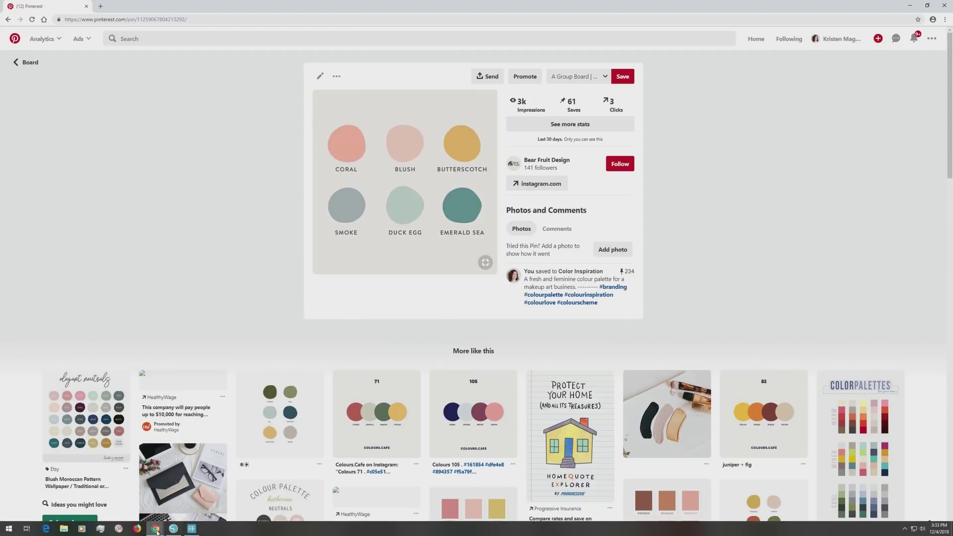
Switch to Web Color Tools and load the six-color palette image from the copied address
{"action": "mouse_move", "coordinate": [156, 528]}
{"action": "left_click", "coordinate": [266, 506]}
{"action": "left_click", "coordinate": [447, 333]}
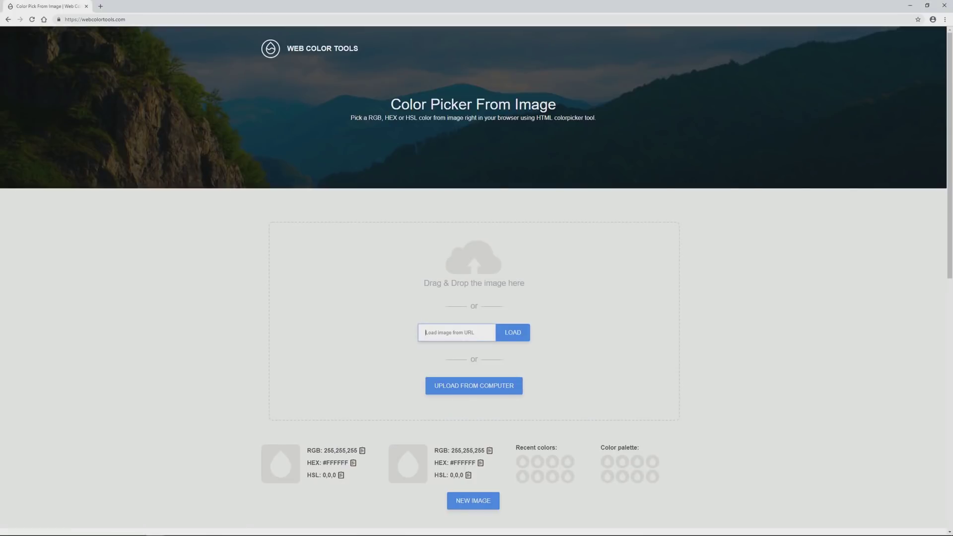
{"action": "key", "text": "ctrl+v"}
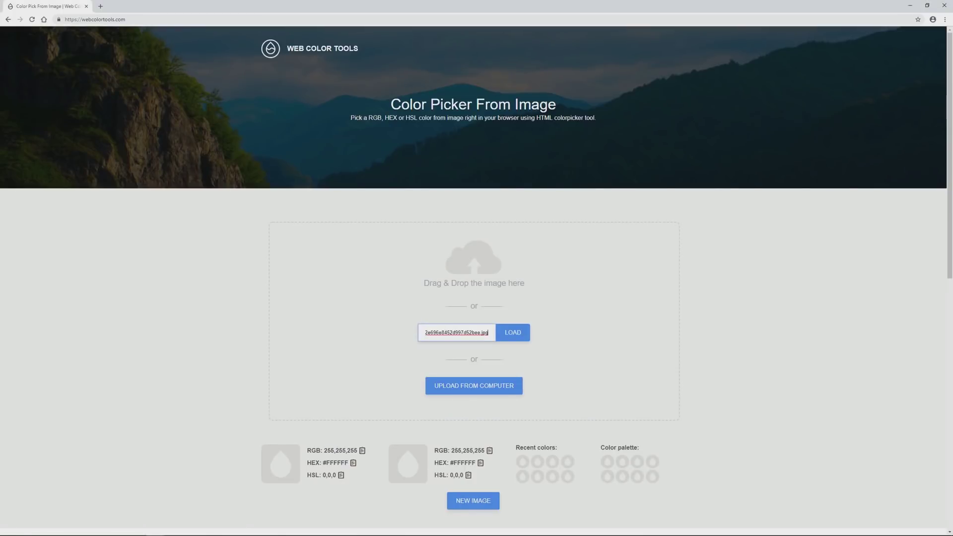
{"action": "left_click", "coordinate": [523, 339]}
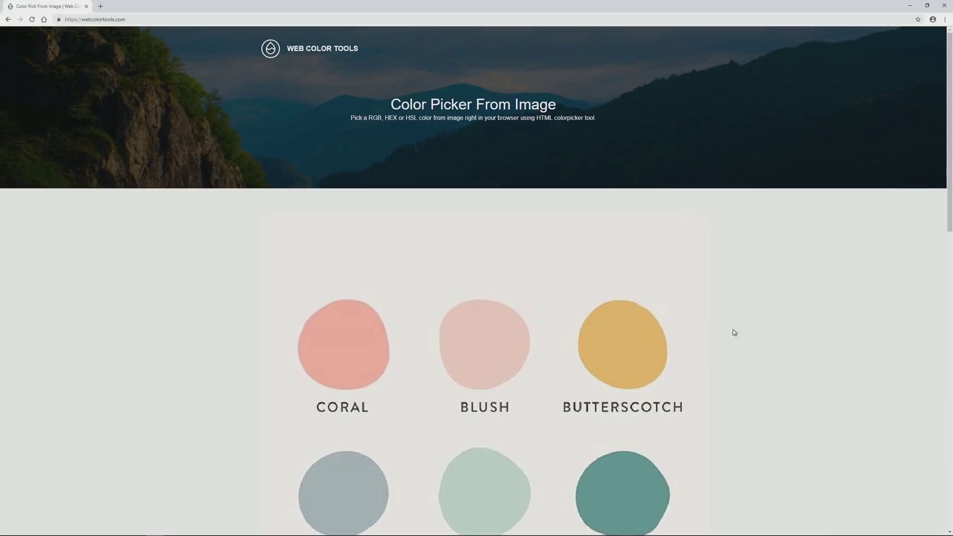
Copy hex 578483 from the image palette and recolor the sixth row in Silhouette Studio with the palette colors, starting with 578483
{"action": "scroll", "coordinate": [762, 340], "scroll_direction": "down", "scroll_amount": 7}
{"action": "scroll", "coordinate": [764, 338], "scroll_direction": "up", "scroll_amount": 2}
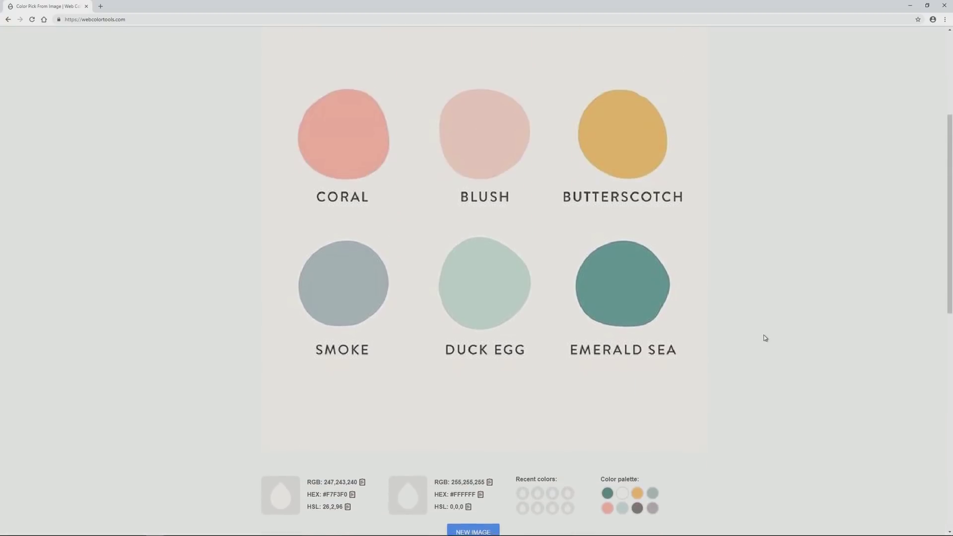
{"action": "scroll", "coordinate": [762, 335], "scroll_direction": "down", "scroll_amount": 1}
{"action": "left_click", "coordinate": [623, 234]}
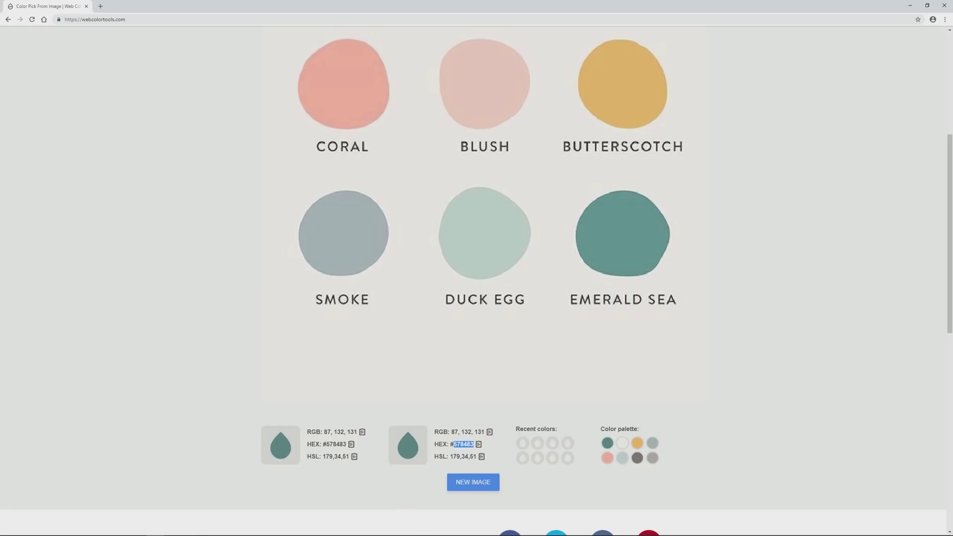
{"action": "left_click", "coordinate": [173, 528]}
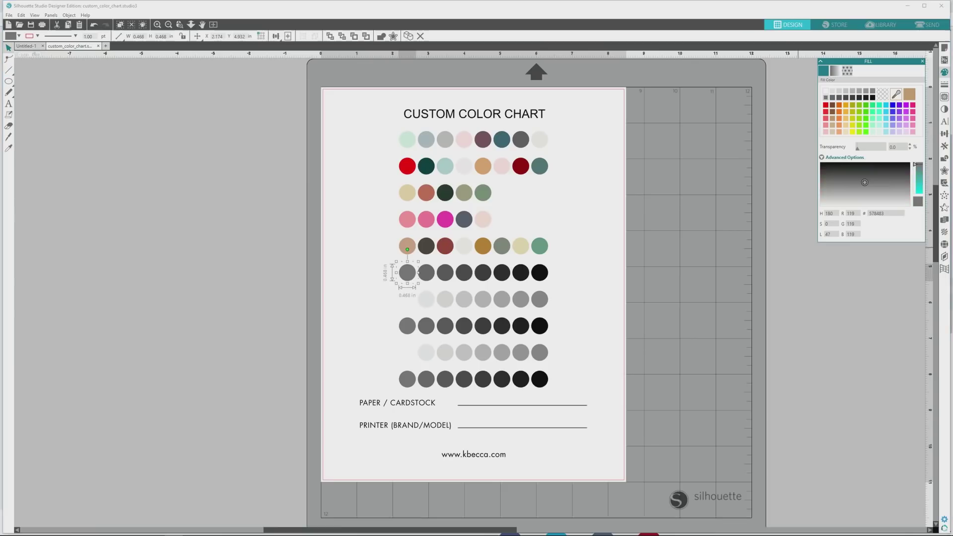
{"action": "left_click", "coordinate": [426, 272]}
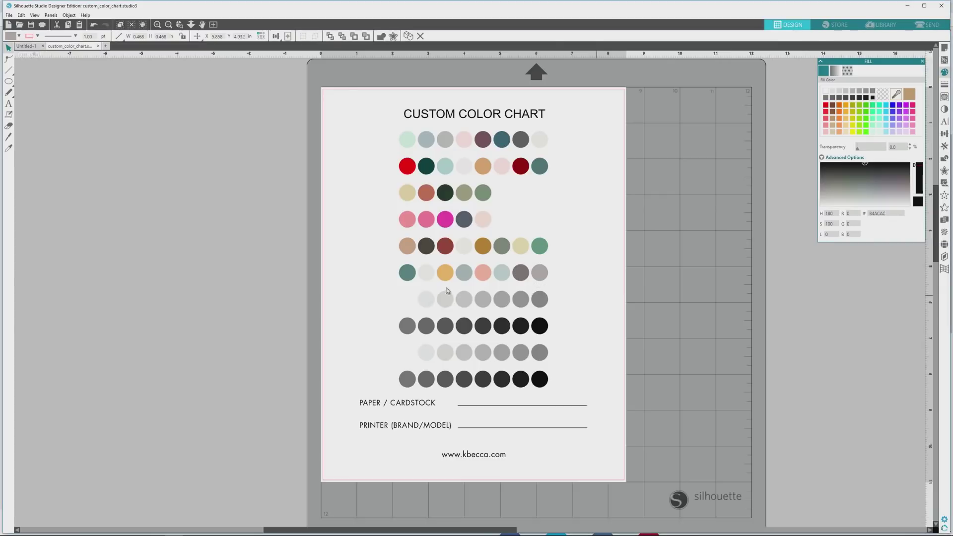
{"action": "left_click", "coordinate": [578, 278]}
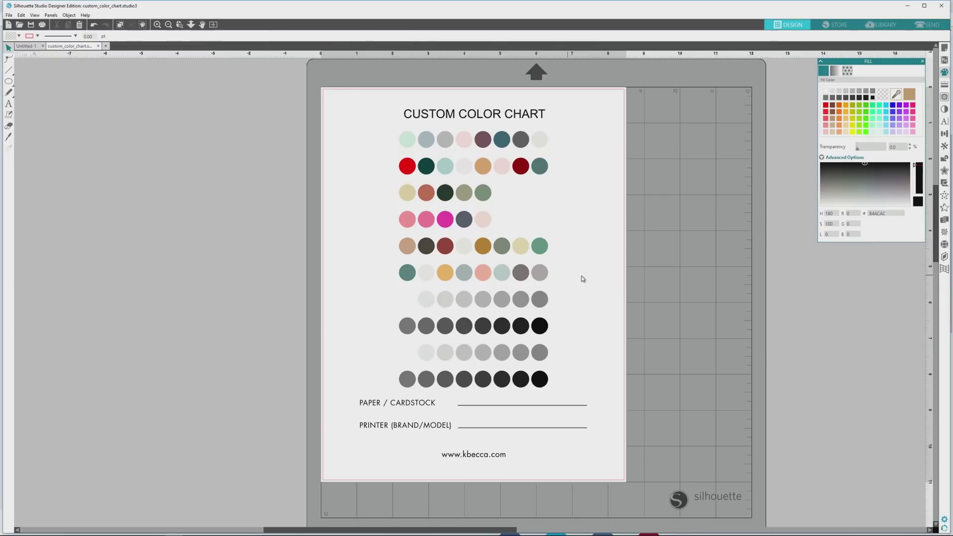
Return to the Pinterest board, open the Inspiration and Colour Forecast pin by Minicool Kids and copy its image address
{"action": "left_click", "coordinate": [9, 15]}
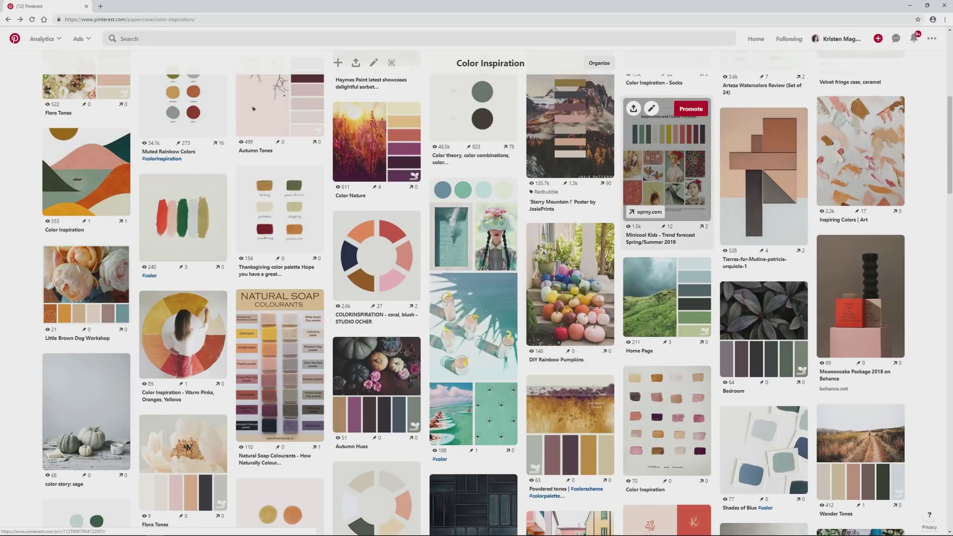
{"action": "left_click", "coordinate": [664, 164]}
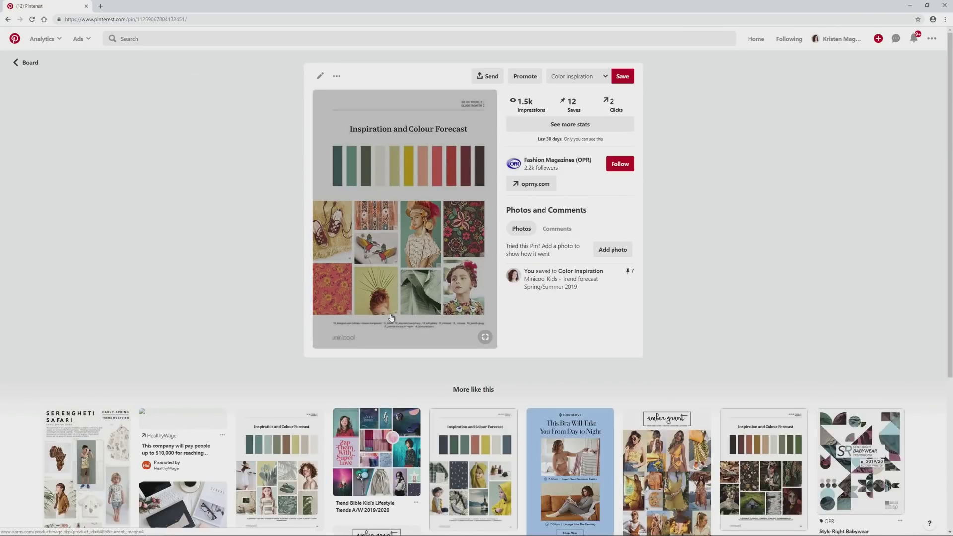
{"action": "right_click", "coordinate": [391, 317]}
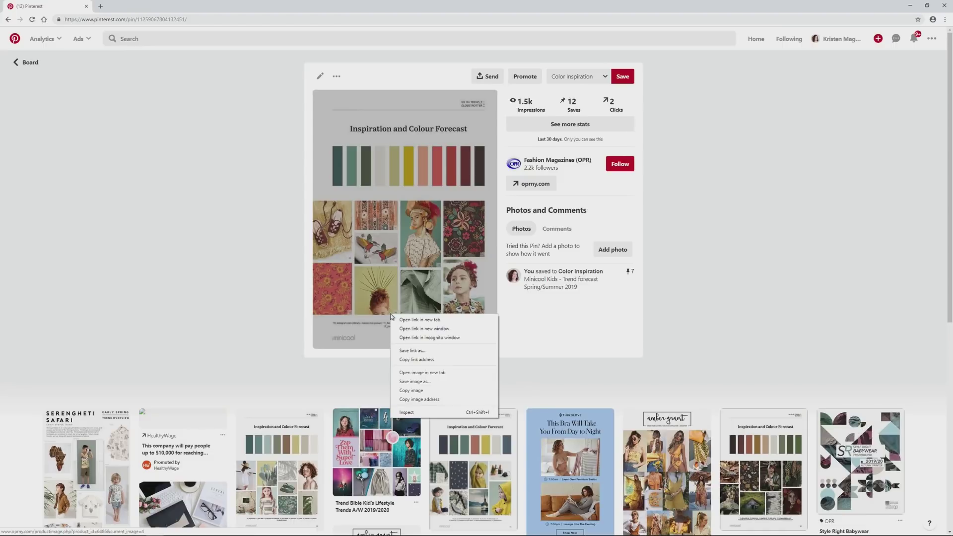
{"action": "left_click", "coordinate": [419, 399]}
Switch to the HTML Color Codes page and load the colour forecast image from the copied address
{"action": "mouse_move", "coordinate": [161, 531]}
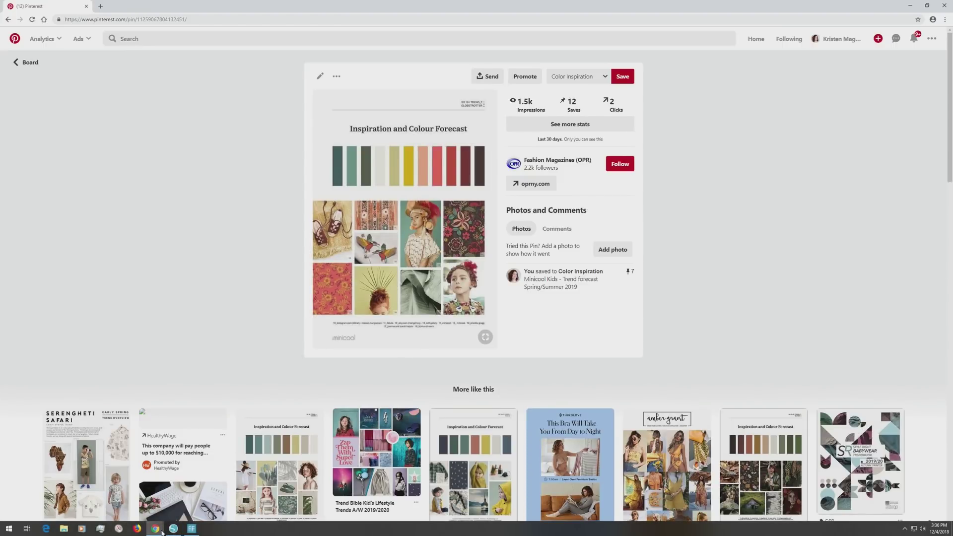
{"action": "left_click", "coordinate": [347, 491]}
{"action": "left_click", "coordinate": [334, 118]}
{"action": "key", "text": "ctrl+v"}
{"action": "left_click", "coordinate": [506, 119]}
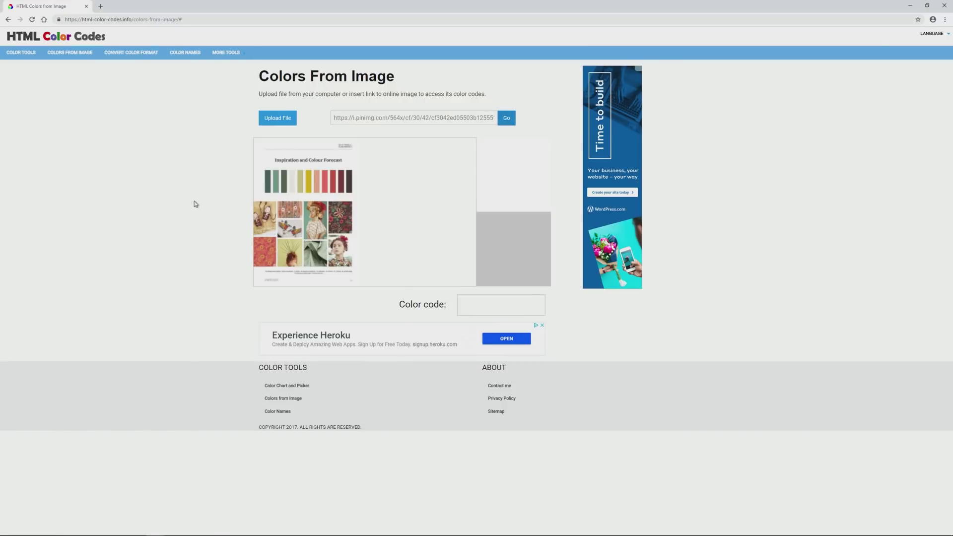
Copy hex 3F5D5D from the image's first swatch and recolor the seventh row in Silhouette Studio with the palette colors, starting with 3F5D5D
{"action": "left_click", "coordinate": [267, 188]}
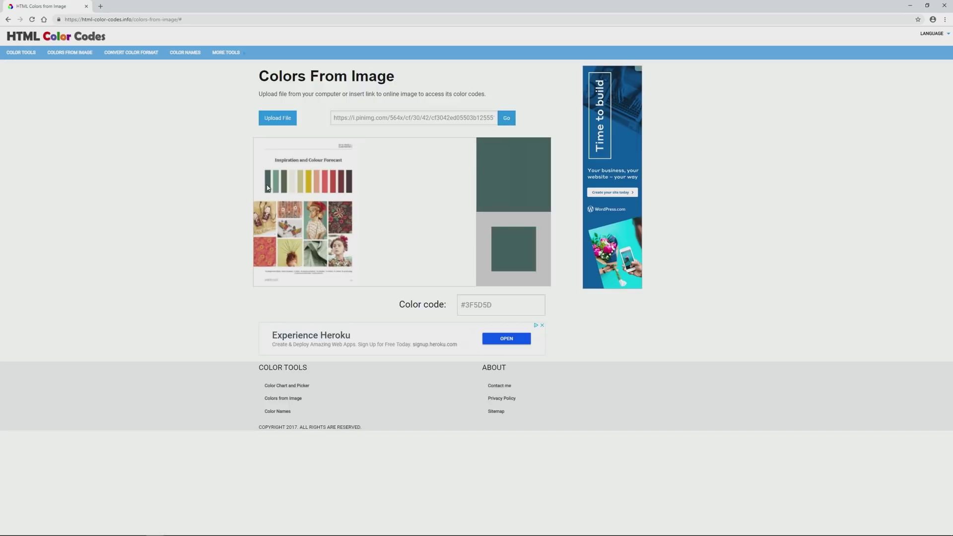
{"action": "left_click_drag", "start_coordinate": [491, 304], "coordinate": [464, 305]}
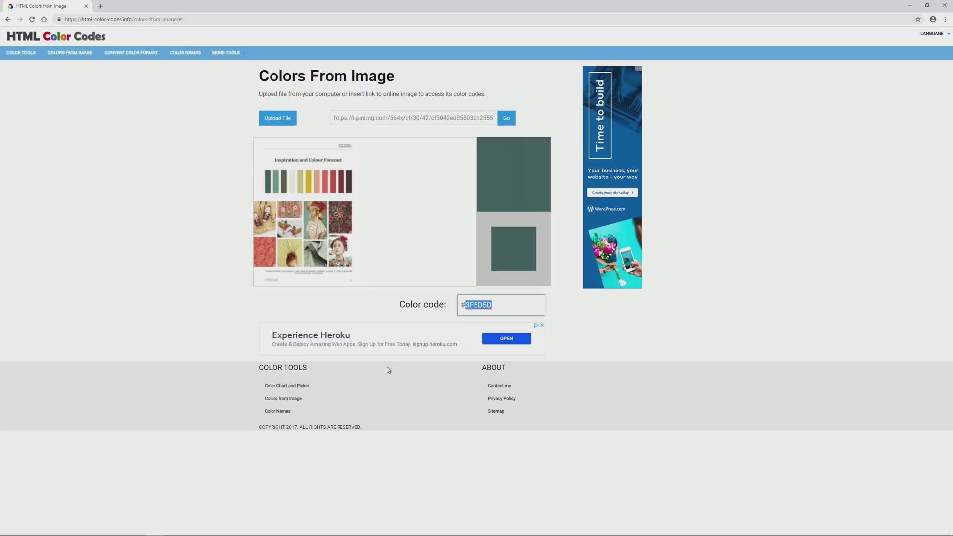
{"action": "left_click", "coordinate": [173, 528]}
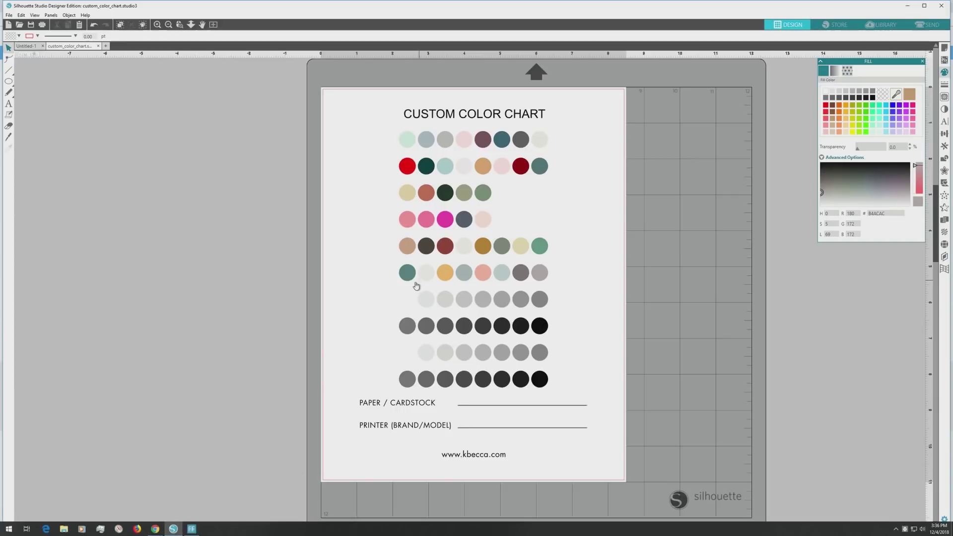
{"action": "left_click", "coordinate": [404, 300]}
{"action": "key", "text": "ctrl+v"}
{"action": "key", "text": "Return"}
{"action": "left_click", "coordinate": [539, 299]}
{"action": "left_click", "coordinate": [600, 325]}
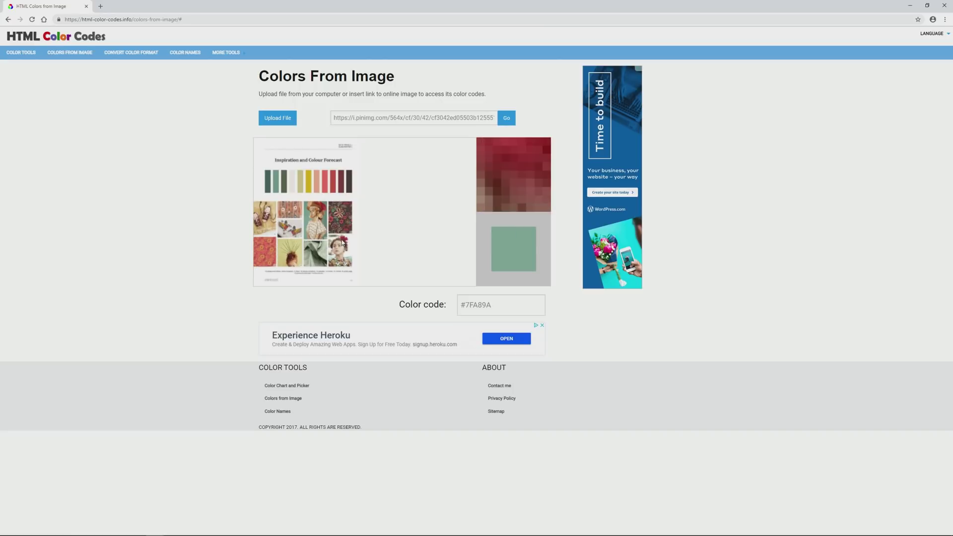
Switch back to HTML Color Codes and sample individual pixels from the magnified portrait photo, including 542315, 6A392B, 83433A and 9B7060, and from the floral pattern
{"action": "left_click", "coordinate": [342, 242]}
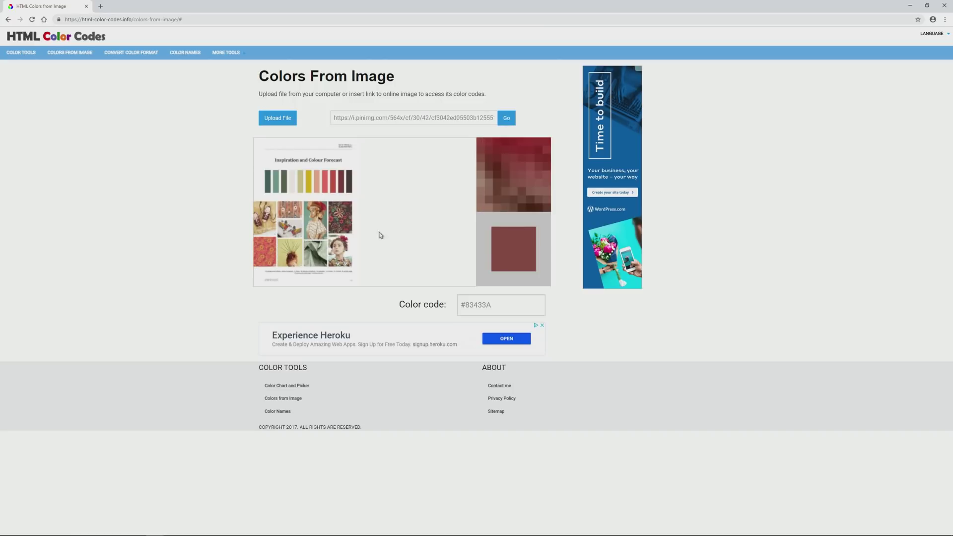
{"action": "left_click", "coordinate": [498, 179]}
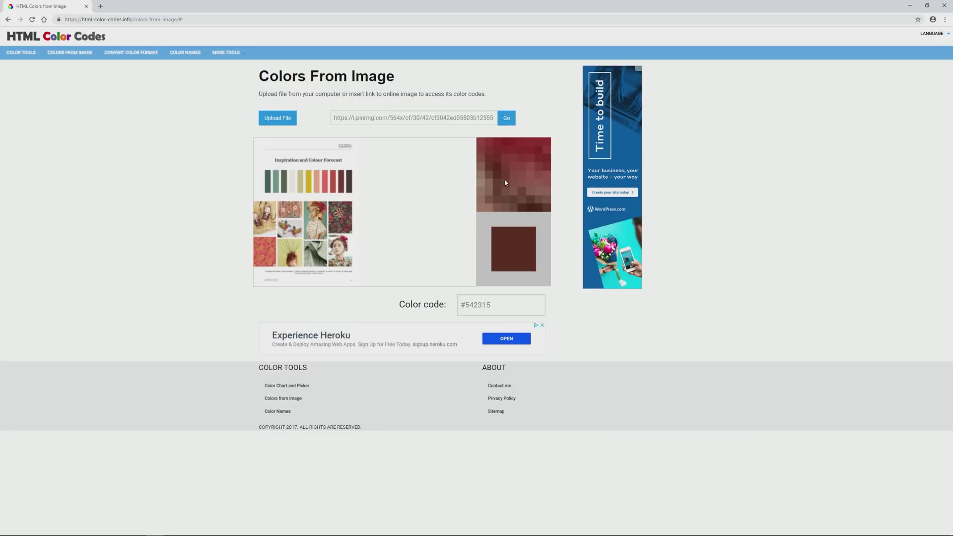
{"action": "left_click", "coordinate": [506, 184]}
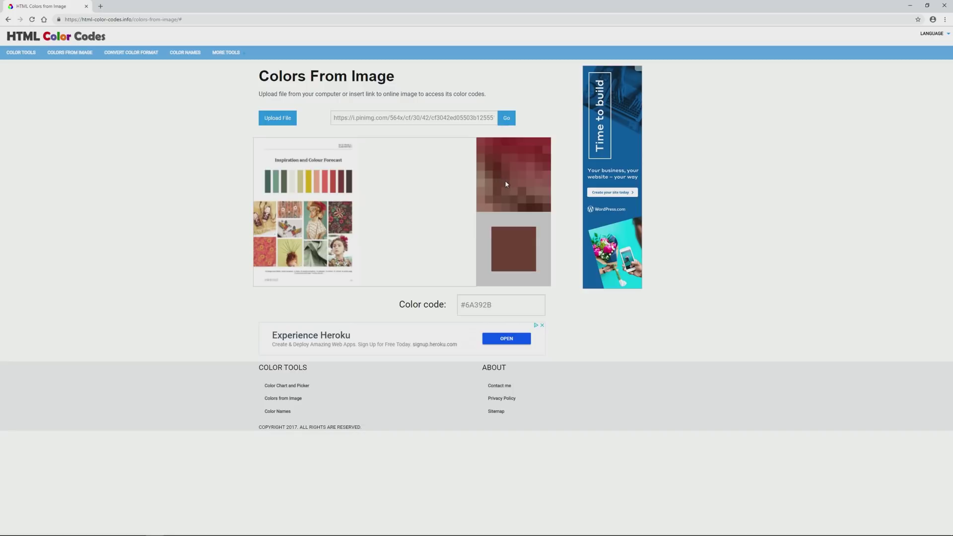
{"action": "left_click", "coordinate": [533, 210]}
{"action": "left_click", "coordinate": [544, 167]}
{"action": "left_click", "coordinate": [539, 150]}
{"action": "left_click", "coordinate": [513, 144]}
{"action": "left_click", "coordinate": [477, 147]}
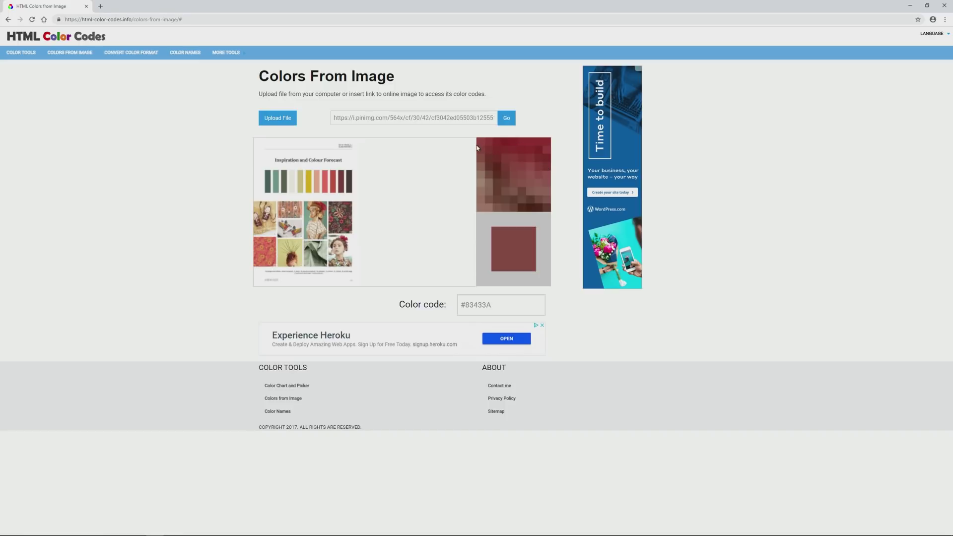
{"action": "left_click", "coordinate": [479, 182]}
{"action": "left_click", "coordinate": [480, 199]}
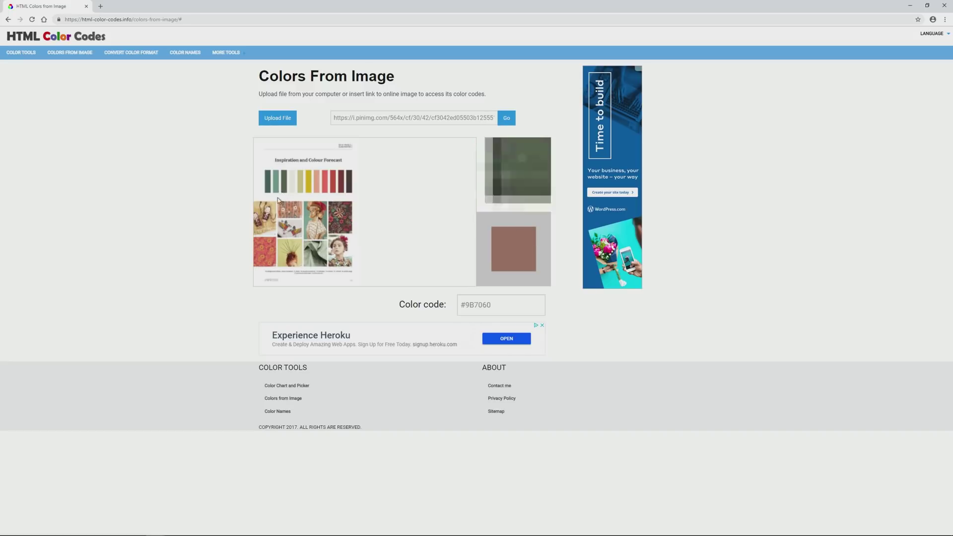
{"action": "left_click", "coordinate": [345, 220]}
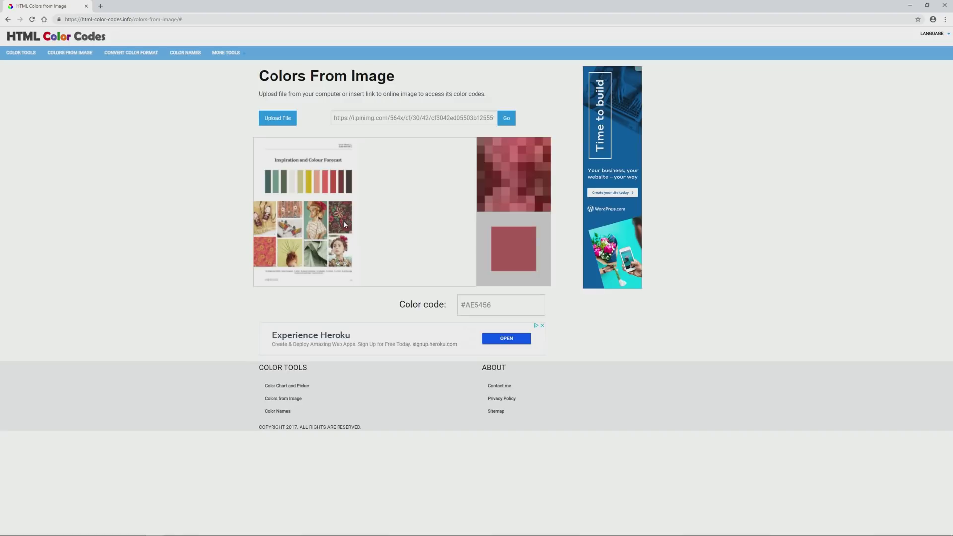
{"action": "left_click", "coordinate": [498, 144]}
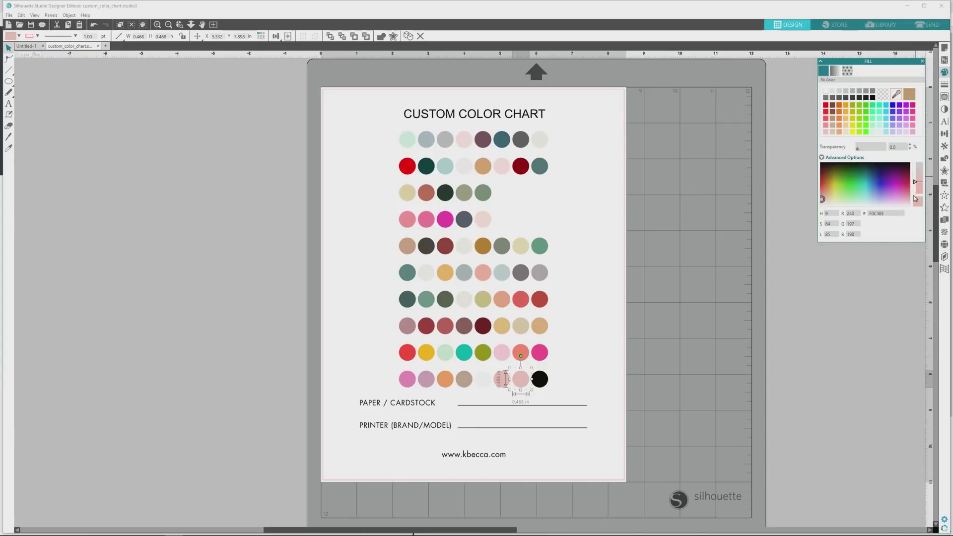
In Silhouette Studio, set the last row's seventh circle to fill FEBBB0 and recolor the sixth circle grayish pink and the eighth magenta
{"action": "left_click", "coordinate": [914, 194]}
{"action": "left_click", "coordinate": [541, 380]}
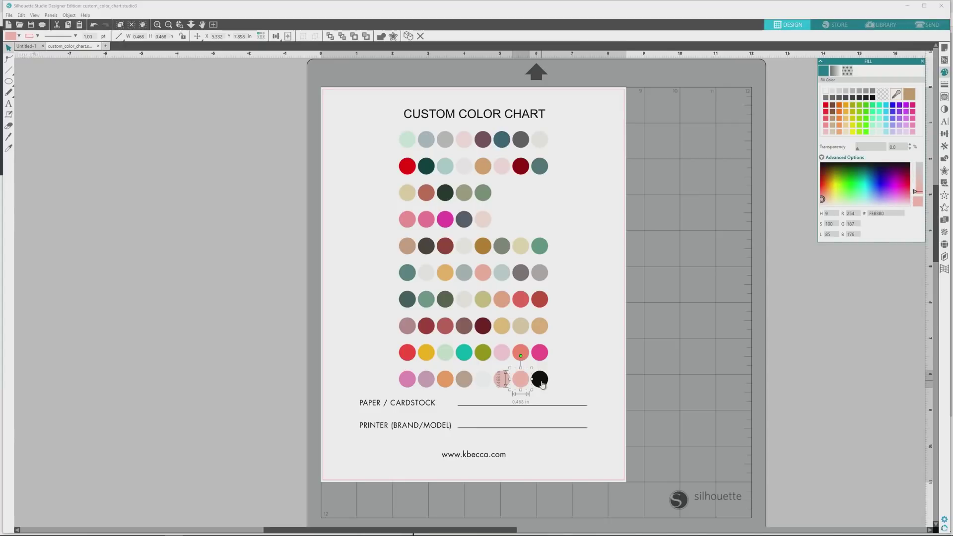
{"action": "left_click", "coordinate": [502, 382]}
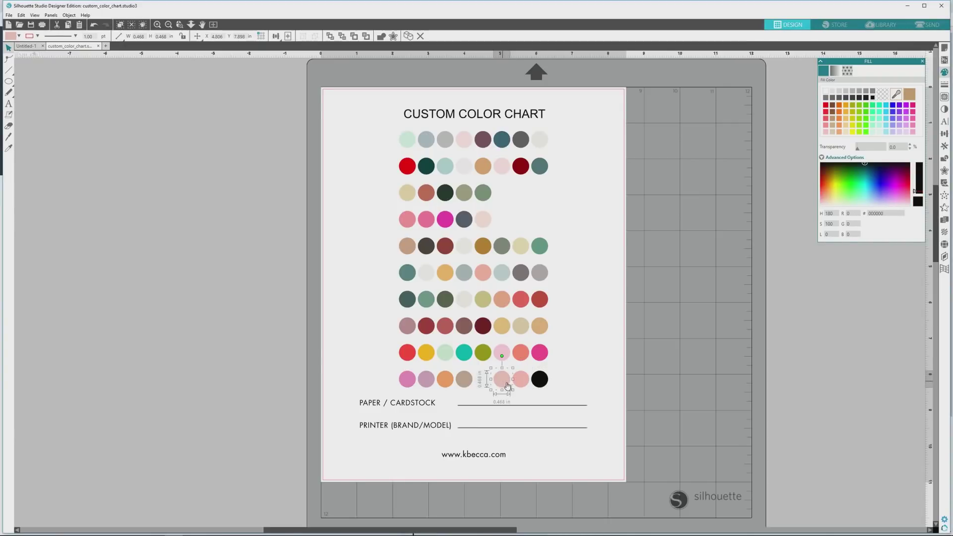
Print one copy of the finished color chart on the Canon iX6500 series printer
{"action": "key", "text": "ctrl+p"}
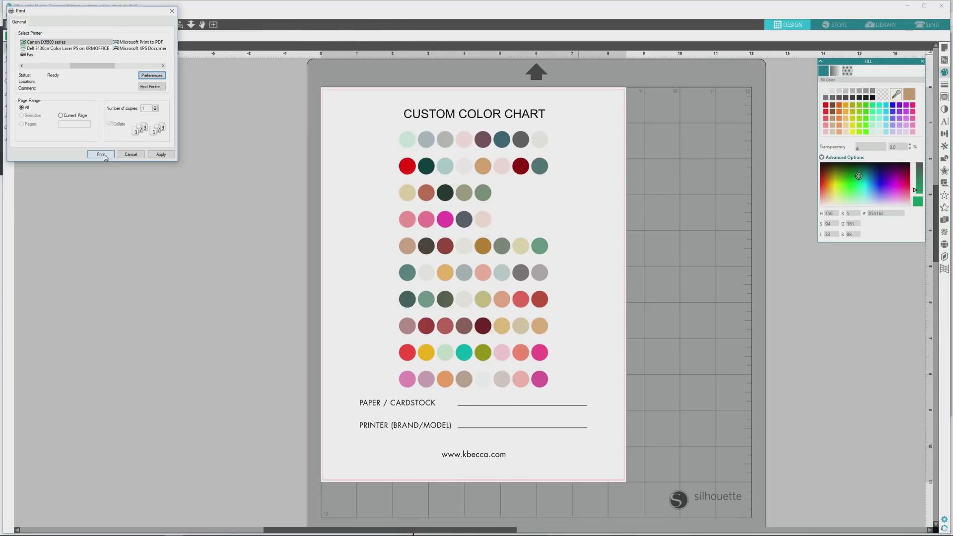
{"action": "left_click", "coordinate": [100, 154]}
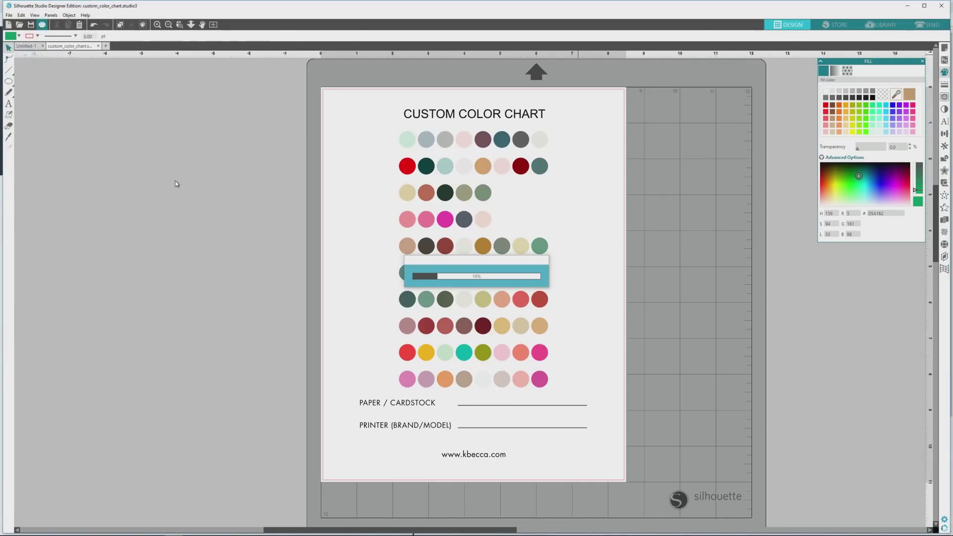